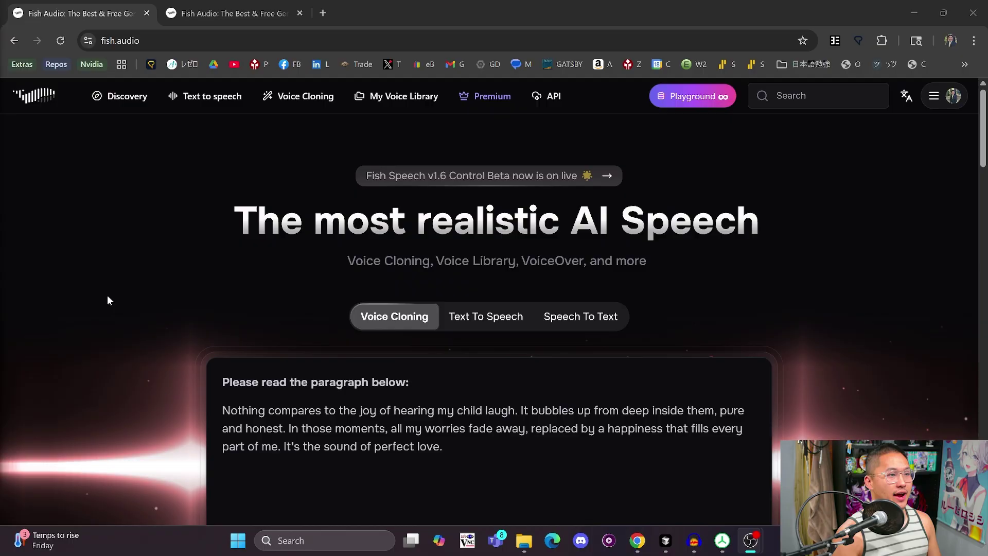
Step: Review the first tagged dialogue line in the Test 1 project and dismiss the find-in-page bar
key("ctrl+Tab")
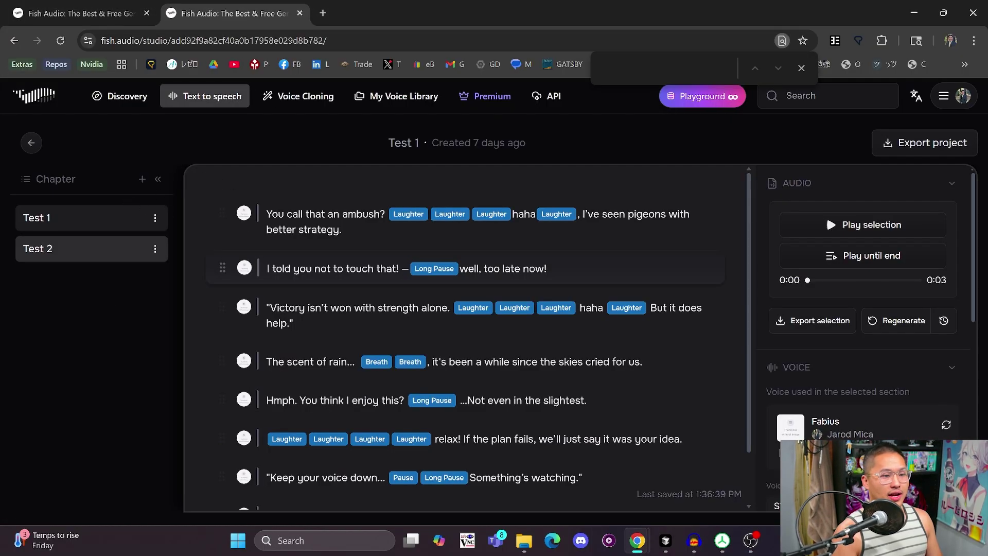
left_click(342, 230)
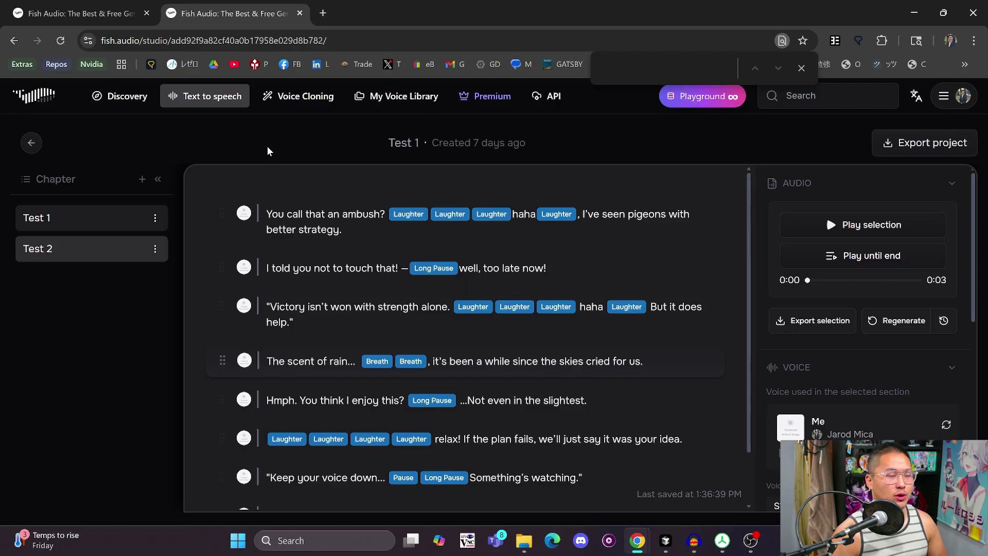
key("Escape")
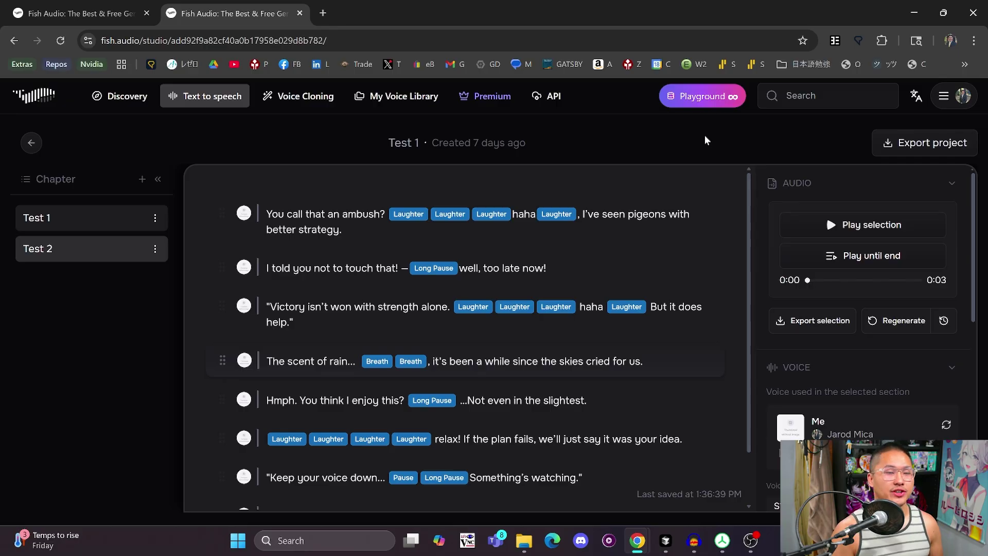
Step: Bring up the subscription plans and compare the Free Tier and Premium plan headings
left_click(487, 96)
scroll(216, 250, "down", 3)
left_click_drag(217, 255, 95, 252)
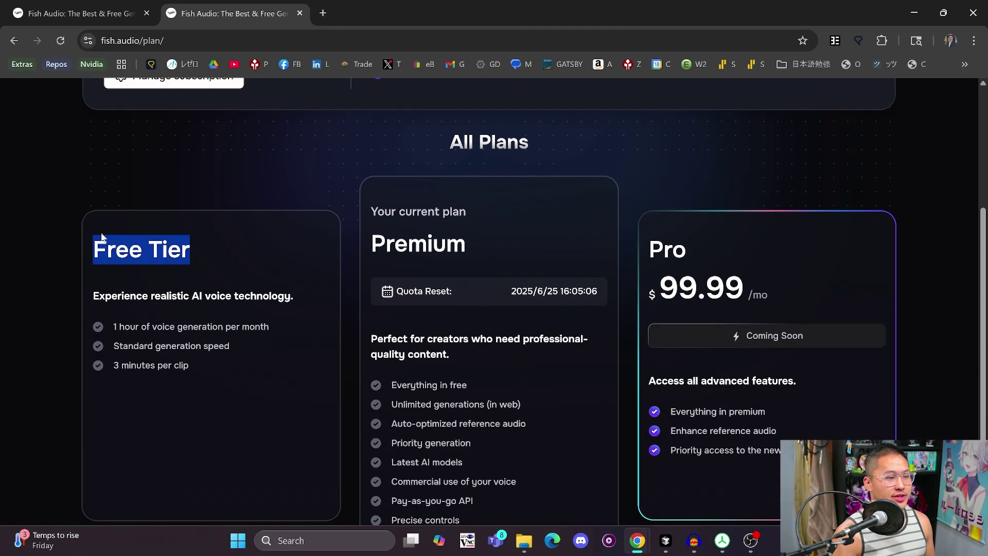
left_click(137, 260)
scroll(138, 261, "up", 2)
scroll(367, 206, "down", 2)
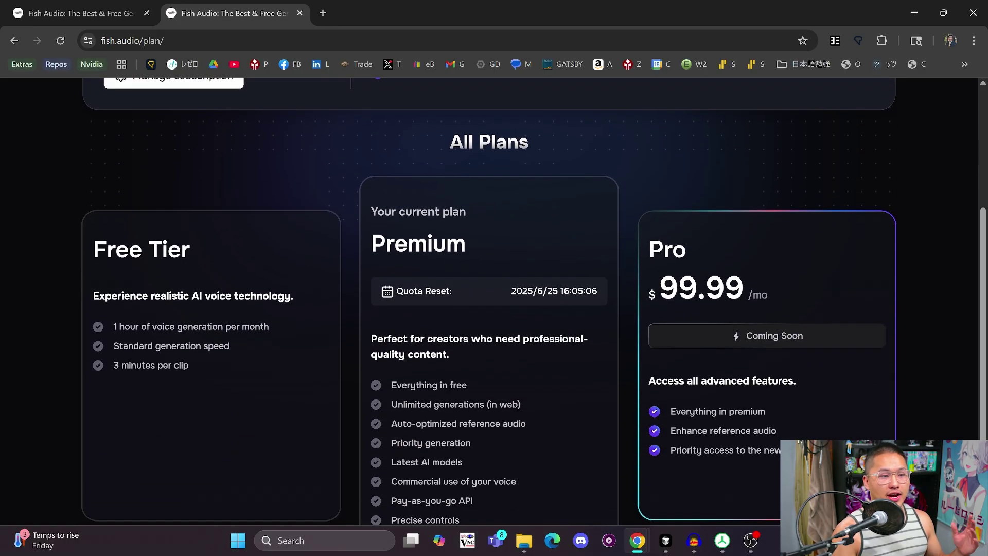
left_click_drag(369, 244, 499, 245)
left_click(499, 245)
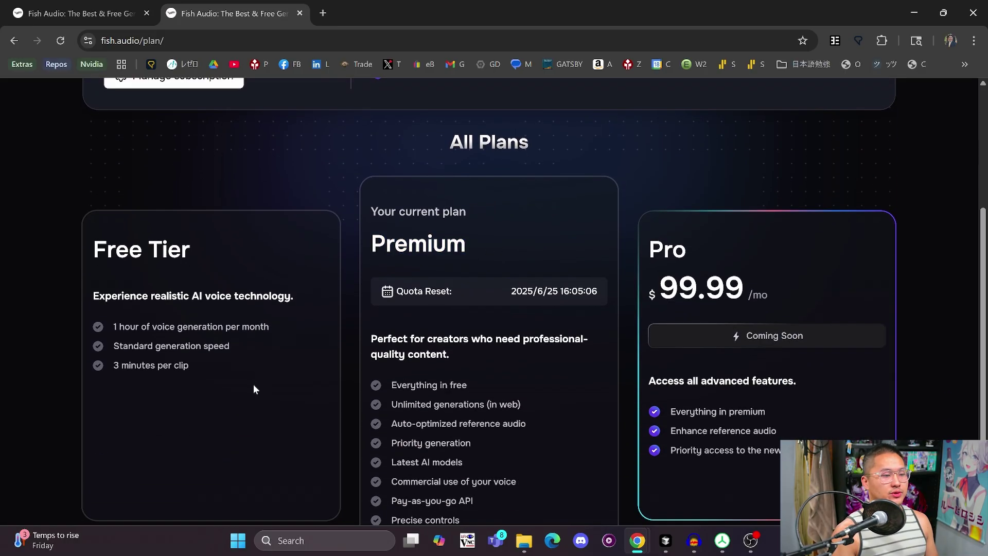
Step: Scroll through the plan features, highlighting Unlimited generations (in web)
left_click_drag(130, 250, 93, 250)
left_click(93, 250)
scroll(519, 369, "down", 1)
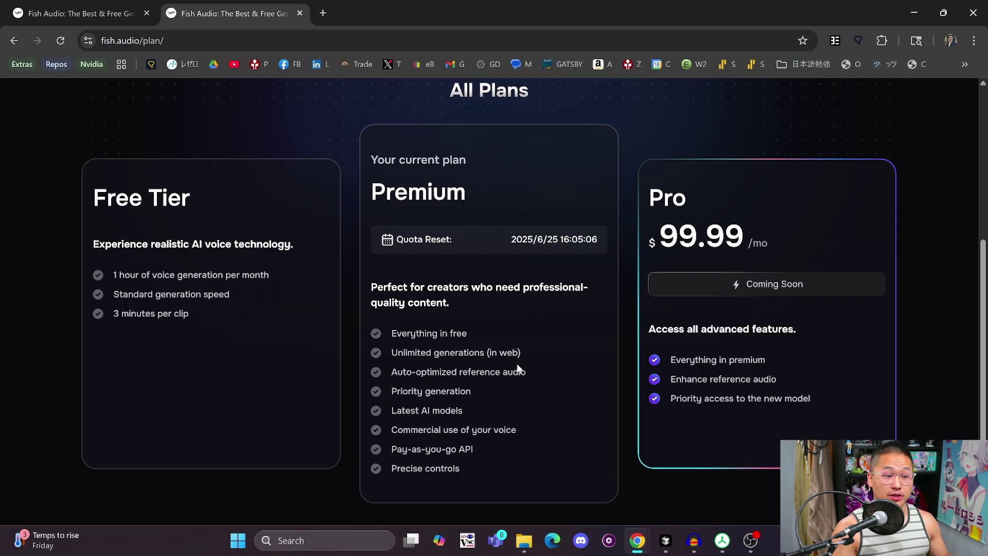
left_click_drag(524, 352, 391, 352)
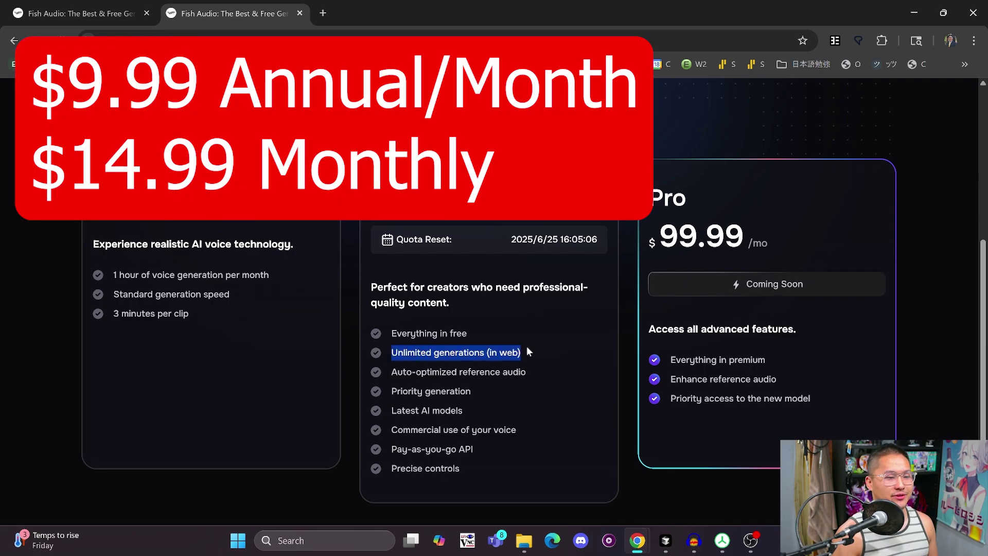
left_click(526, 348)
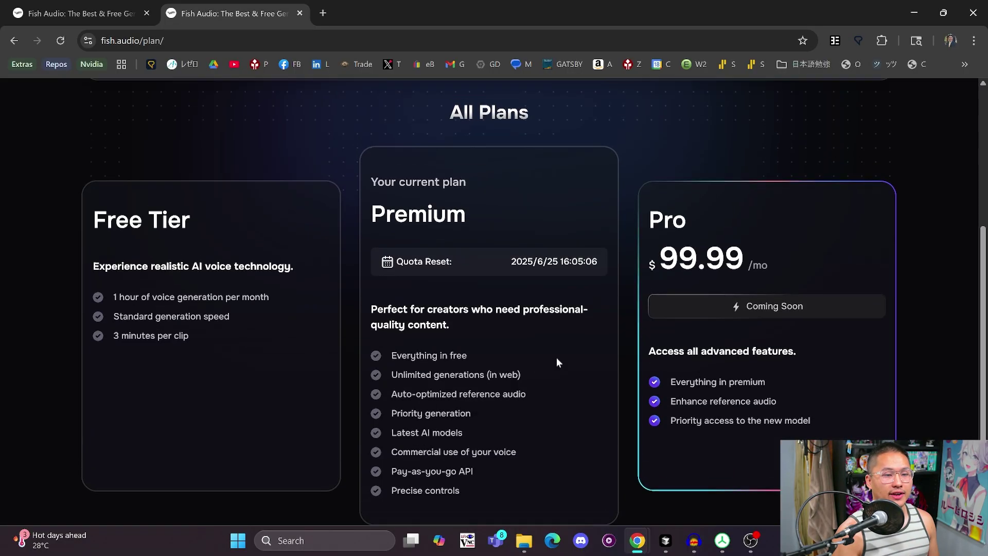
scroll(557, 357, "up", 5)
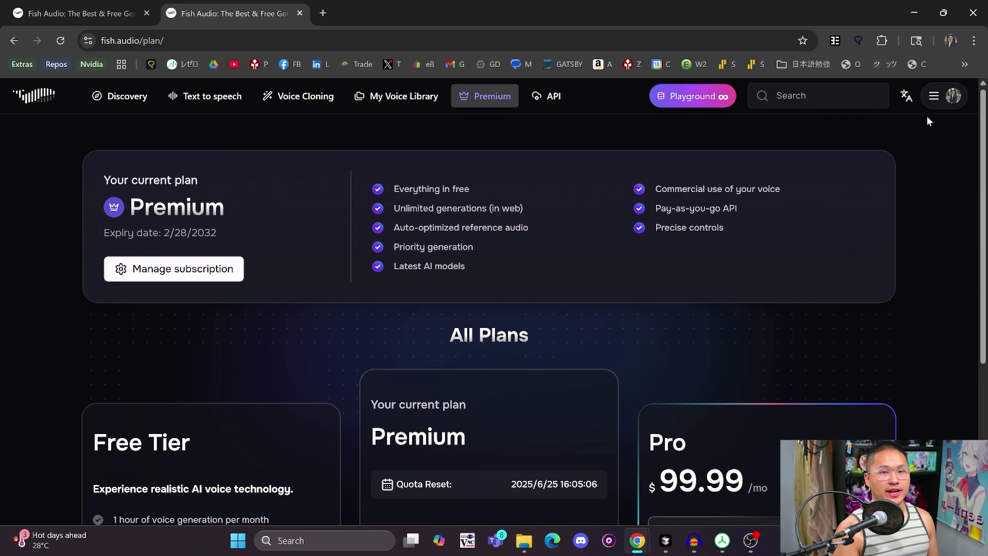
Step: Check the account menu showing the Premium subscription, then close it
left_click(933, 96)
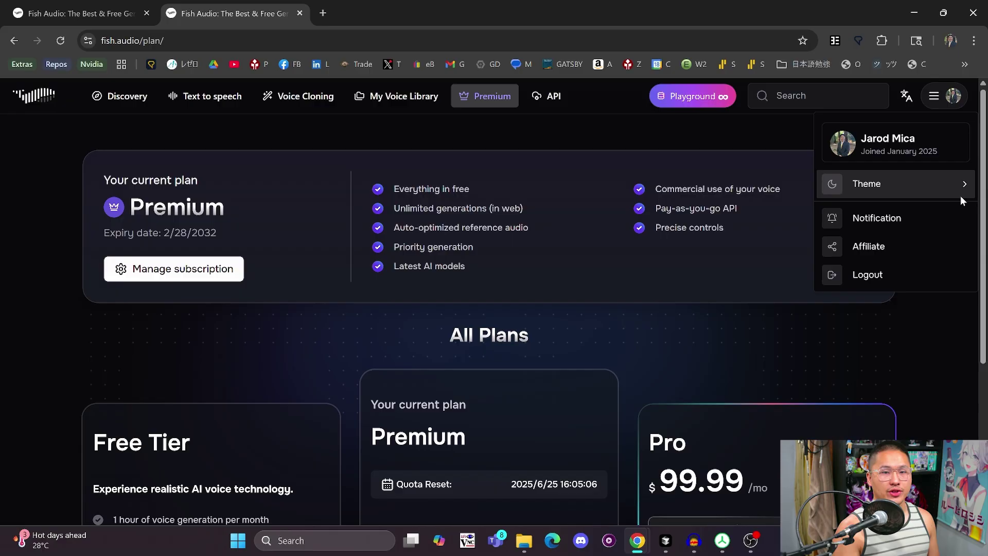
left_click(934, 98)
left_click(934, 99)
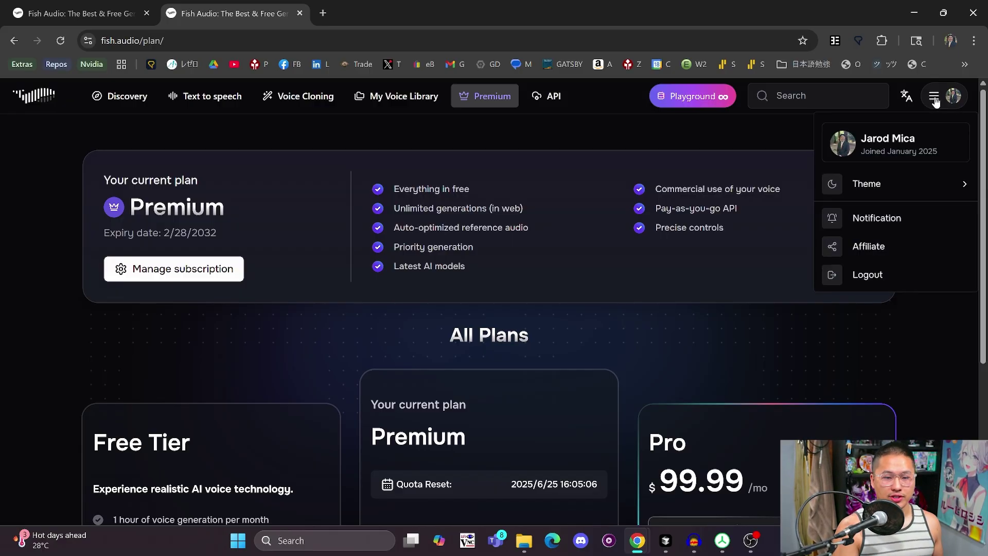
left_click(935, 100)
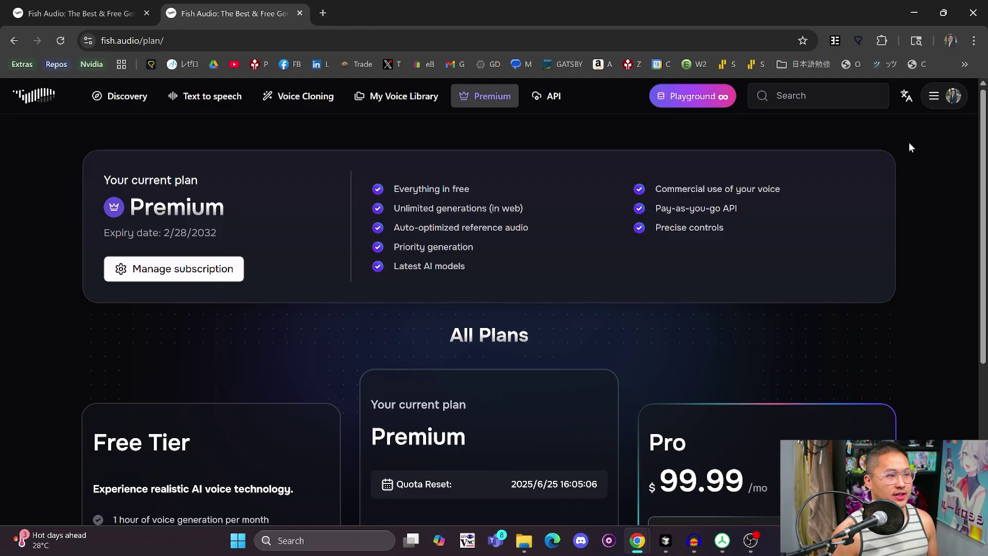
Step: Browse the community voice models in Discovery
left_click(120, 96)
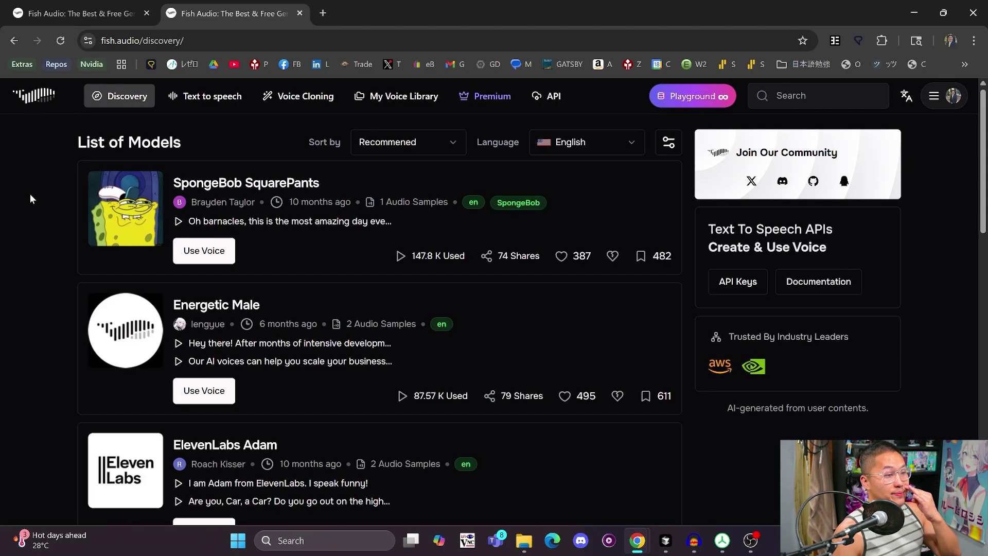
scroll(35, 201, "down", 20)
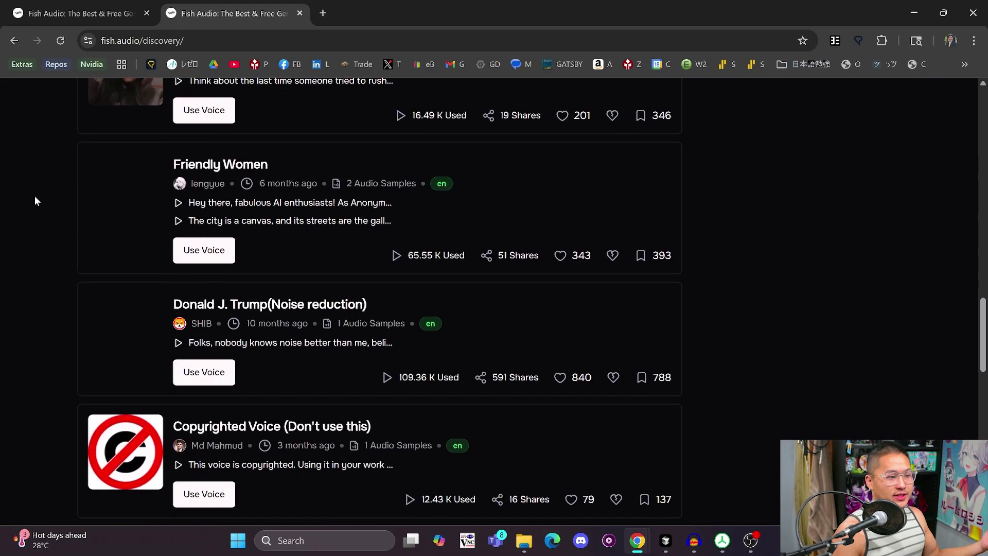
scroll(35, 197, "down", 10)
scroll(34, 201, "up", 15)
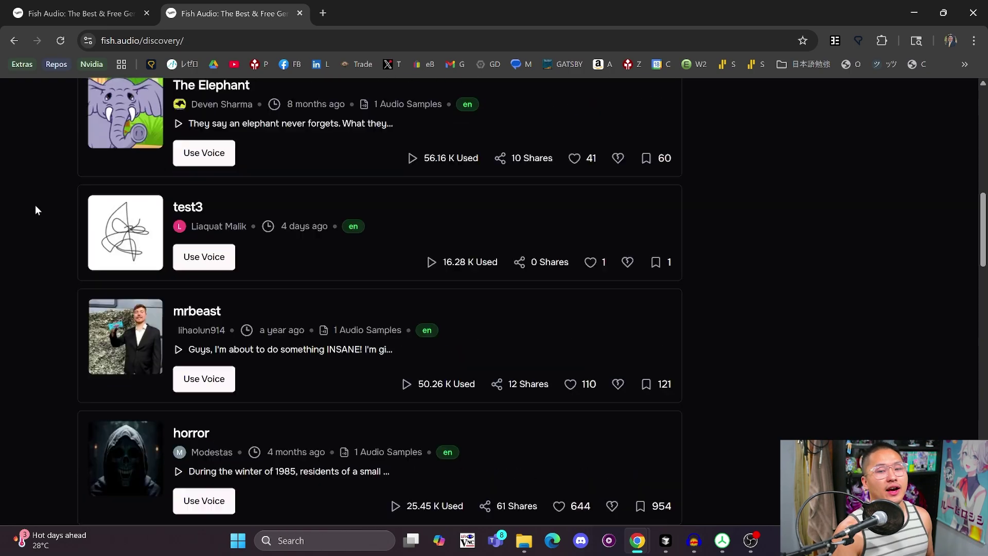
scroll(35, 206, "up", 10)
Step: Go through Text to speech to Voice Cloning and scroll the Build New Voice form down to Create
left_click(216, 98)
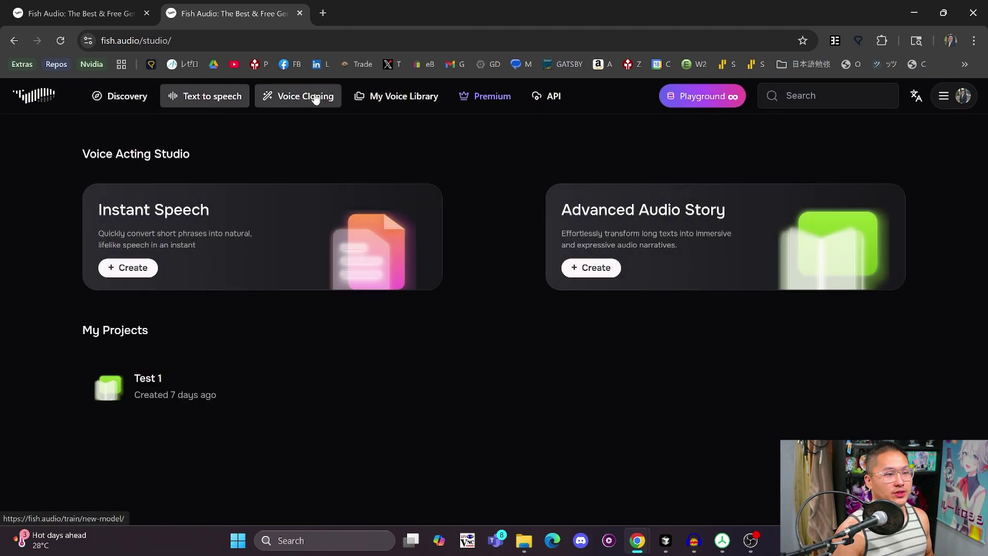
left_click(309, 98)
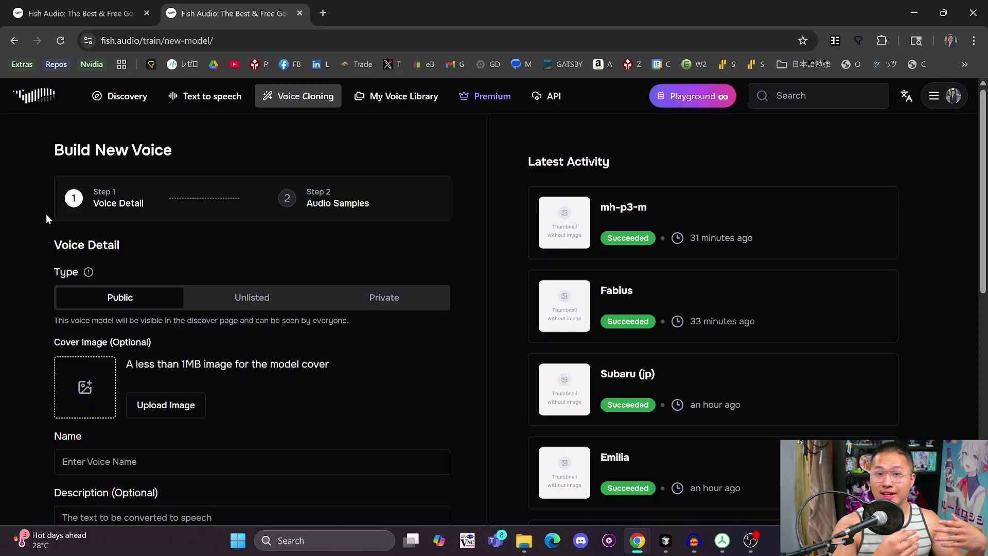
scroll(45, 214, "down", 3)
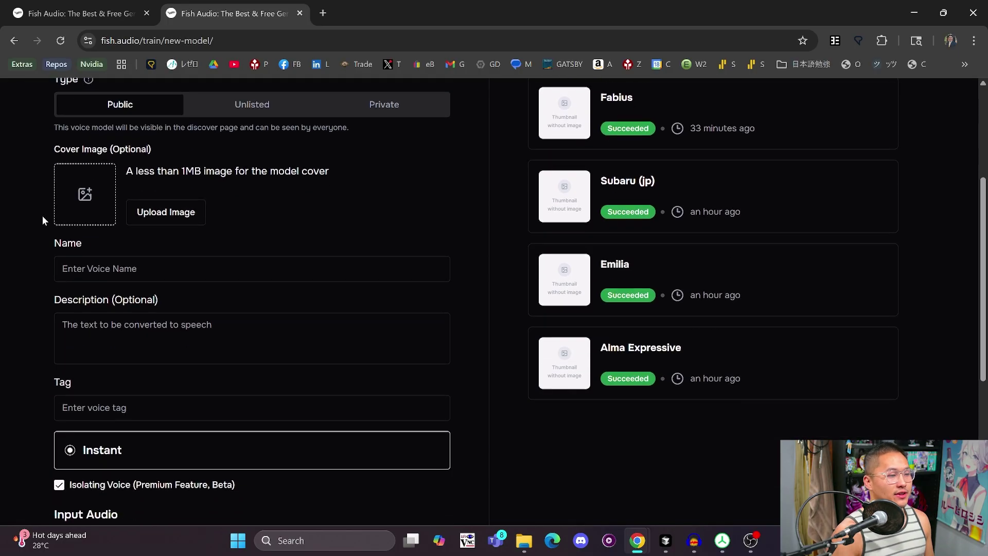
scroll(42, 217, "up", 1)
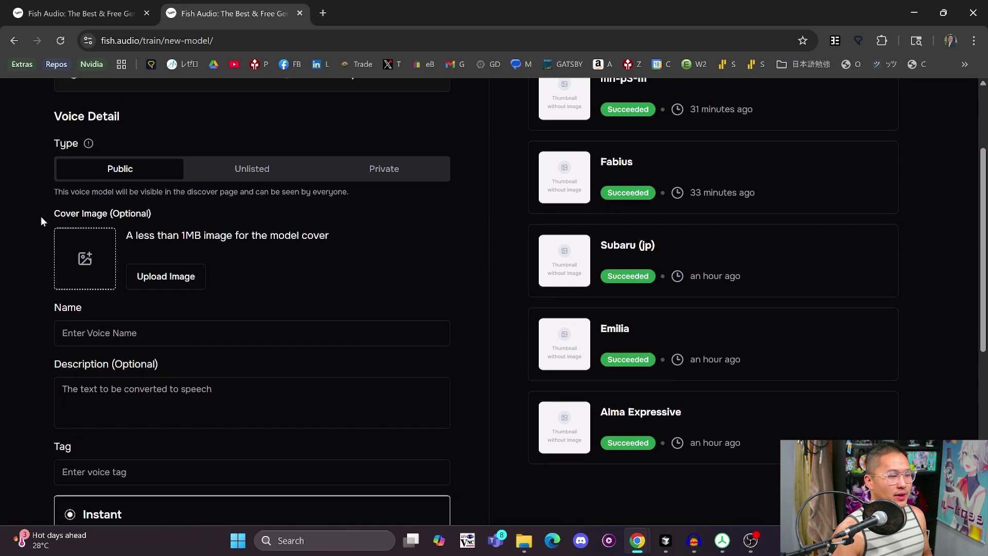
scroll(41, 217, "down", 1)
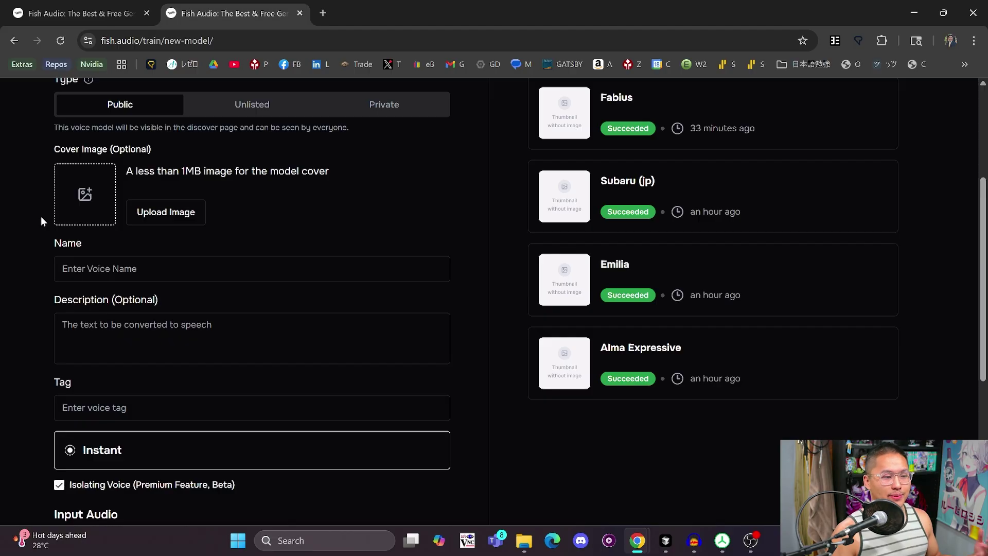
scroll(41, 222, "down", 1)
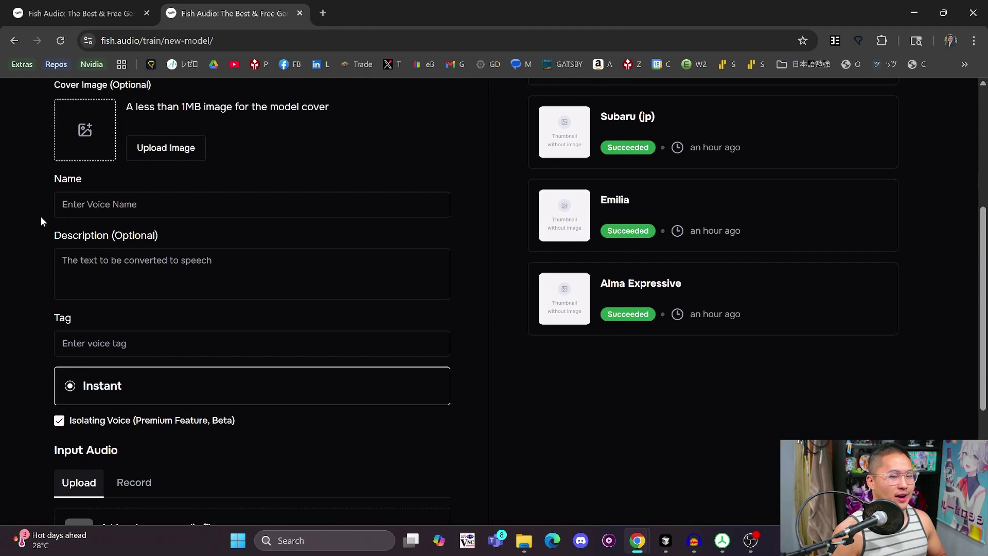
scroll(41, 221, "down", 1)
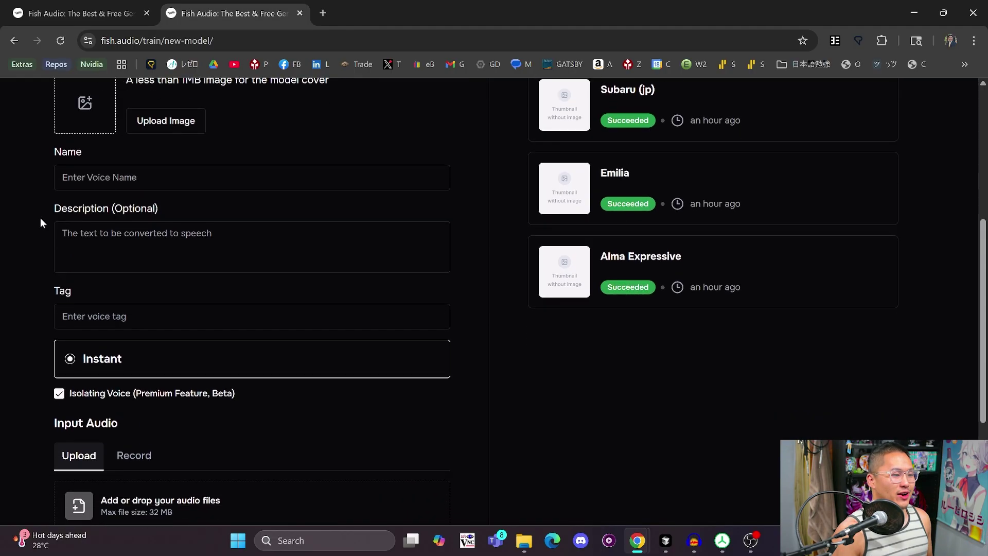
scroll(41, 219, "down", 1)
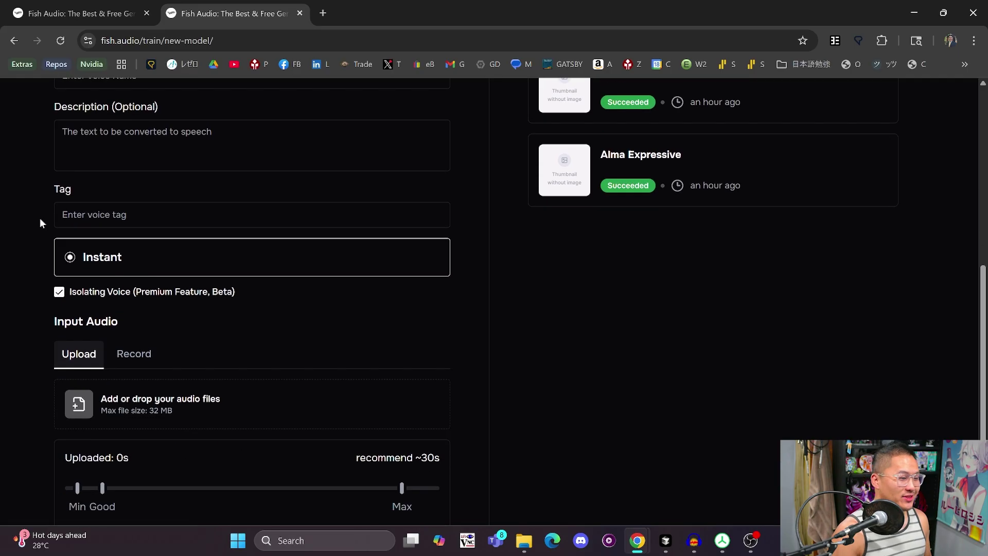
scroll(39, 218, "down", 1)
scroll(39, 217, "down", 1)
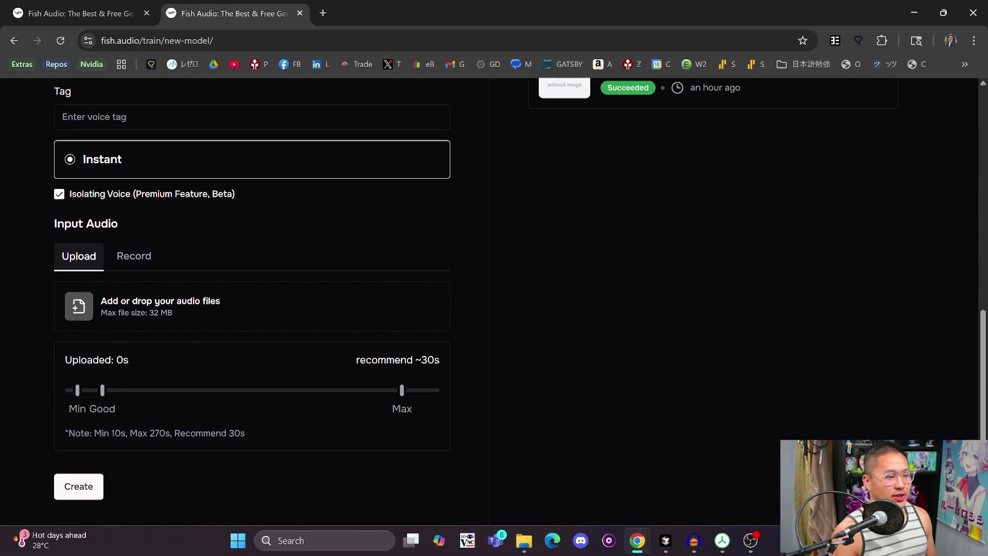
Step: Upload the seven largest .ogg clips from the pl_dia_m02_m.spck.1.x64.en folder as voice samples
left_click(162, 307)
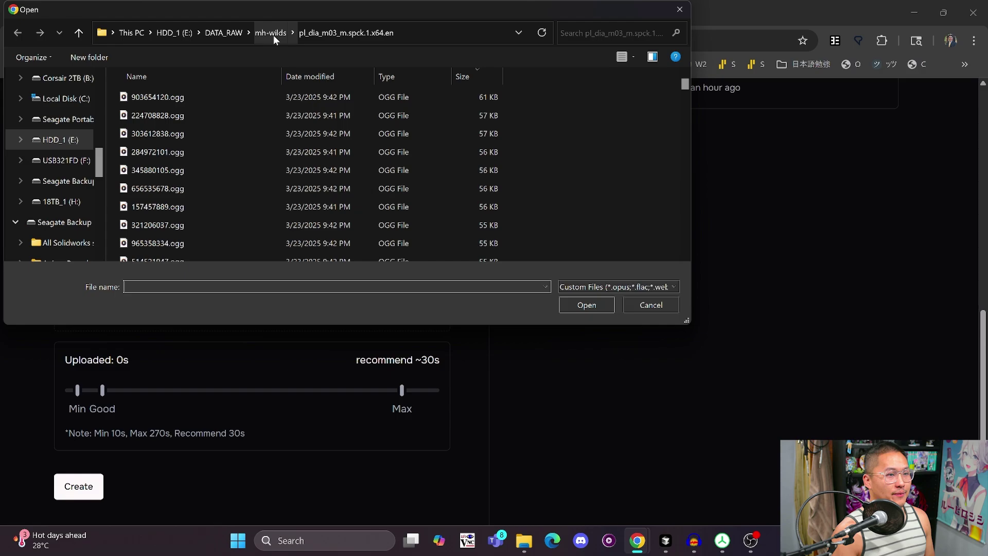
left_click(273, 35)
double_click(227, 149)
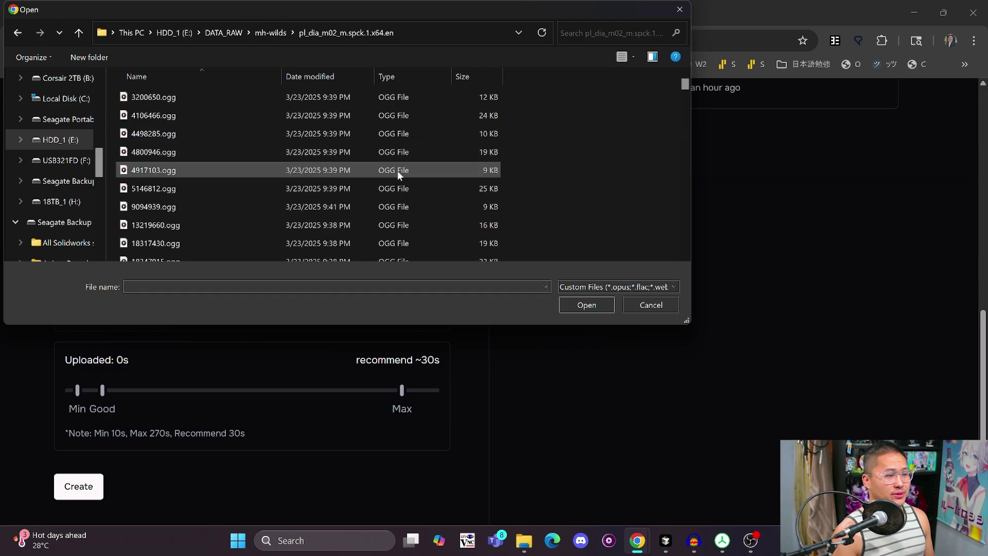
left_click(497, 78)
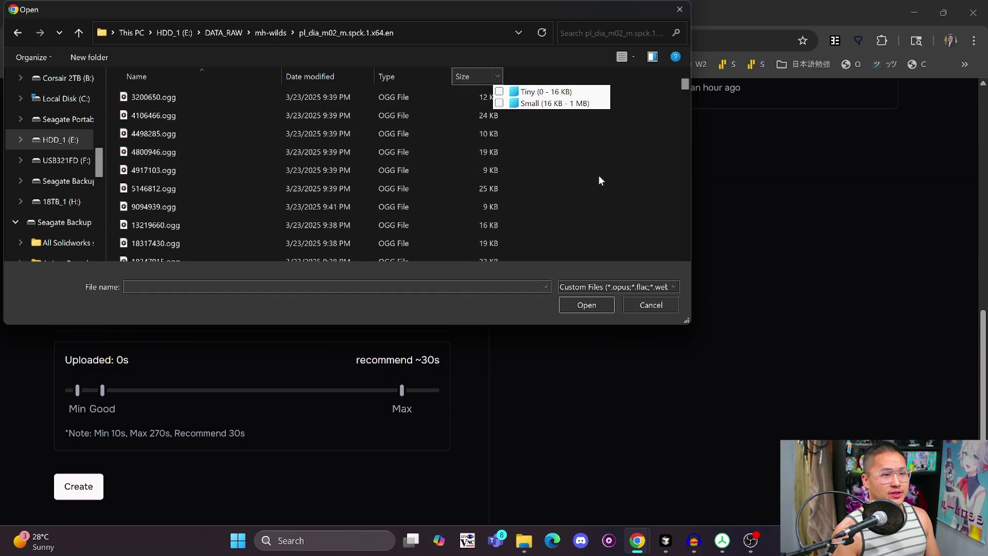
left_click(486, 78)
left_click(486, 78)
left_click(439, 96)
left_click(288, 207, "shift")
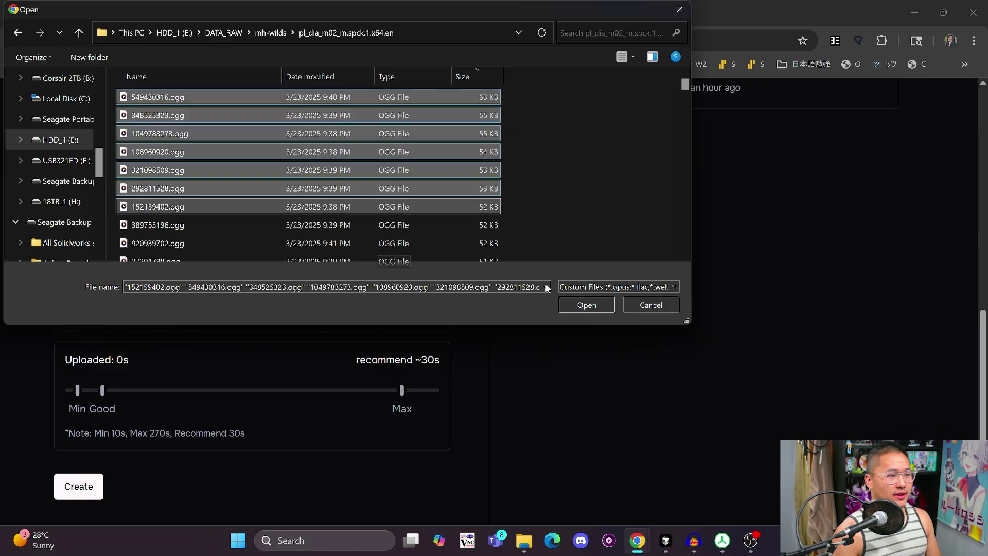
key("Return")
Step: Switch the new voice's type to Private
scroll(438, 259, "down", 8)
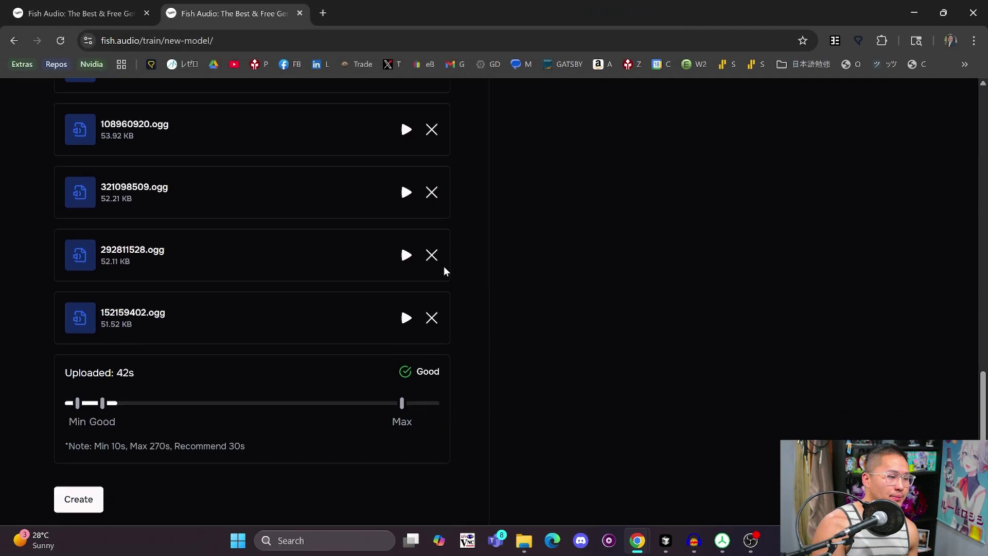
scroll(446, 274, "down", 1)
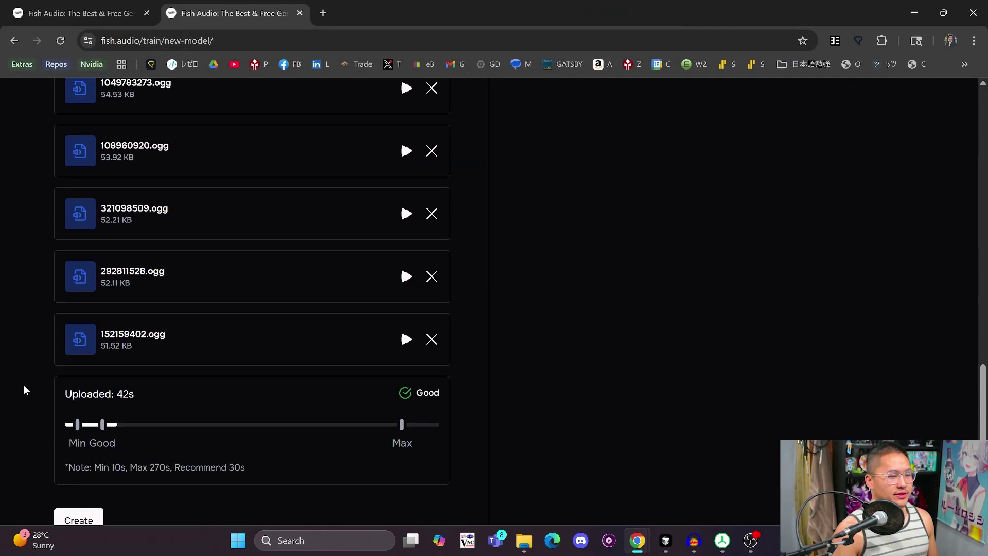
scroll(23, 385, "up", 15)
scroll(184, 262, "up", 2)
left_click(391, 211)
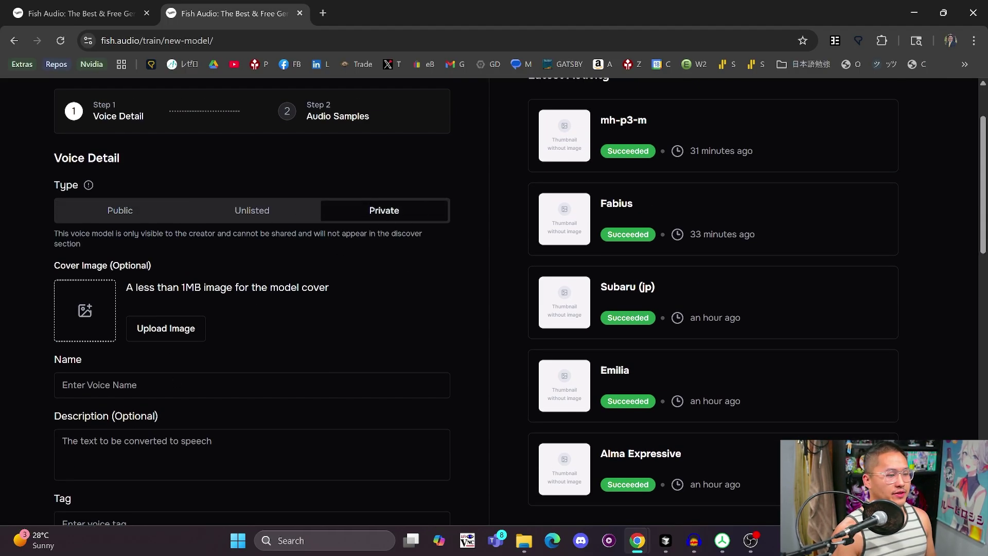
Step: Name the voice 'mh-m2-m' and create it from the uploaded clips
left_click(192, 385)
type("mh-")
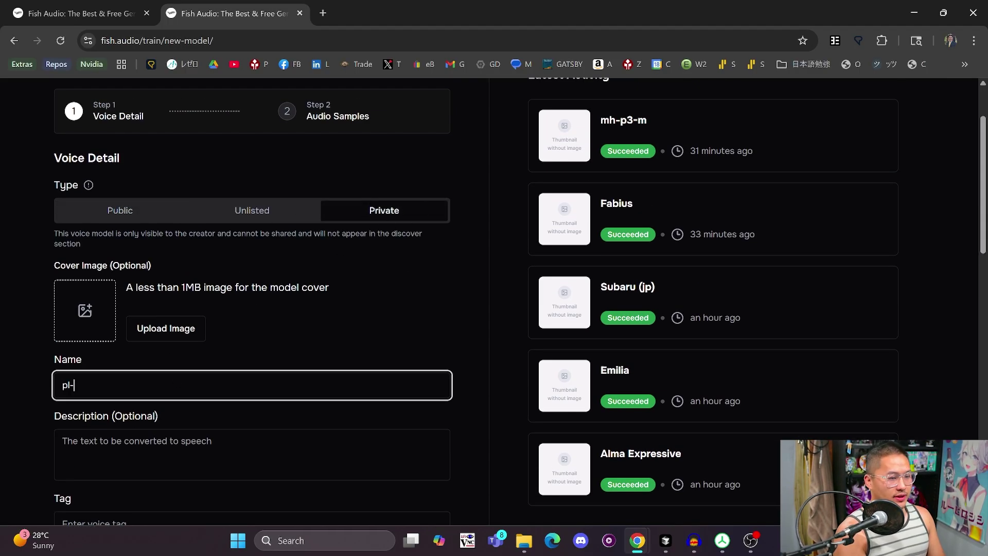
key("BackSpace")
key("BackSpace")
key("BackSpace")
type("mh-")
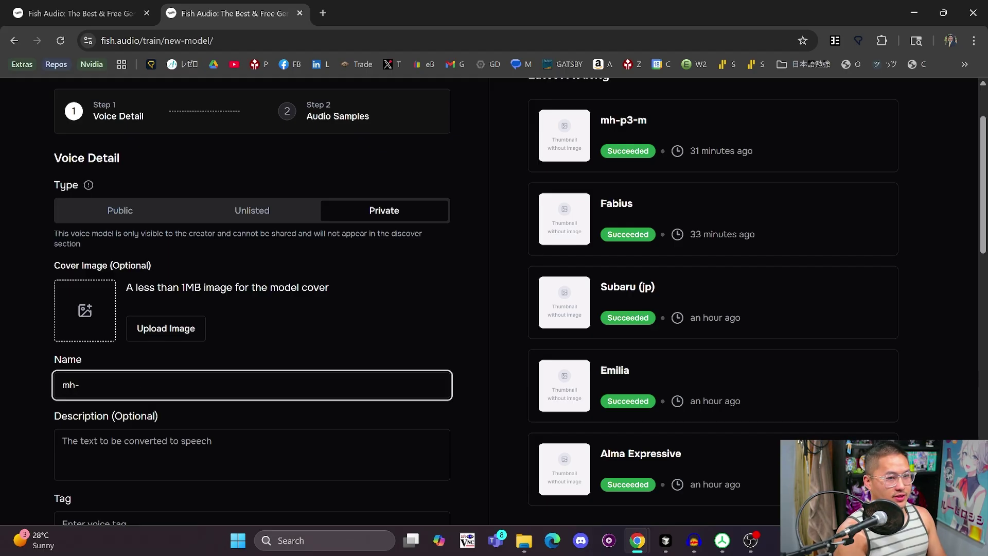
type("m2-m")
scroll(25, 321, "down", 15)
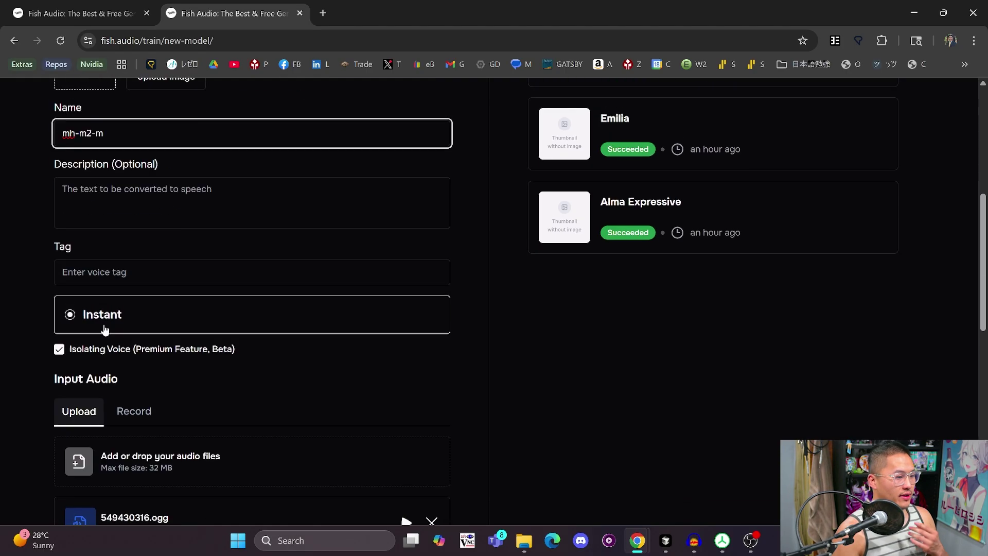
left_click(80, 488)
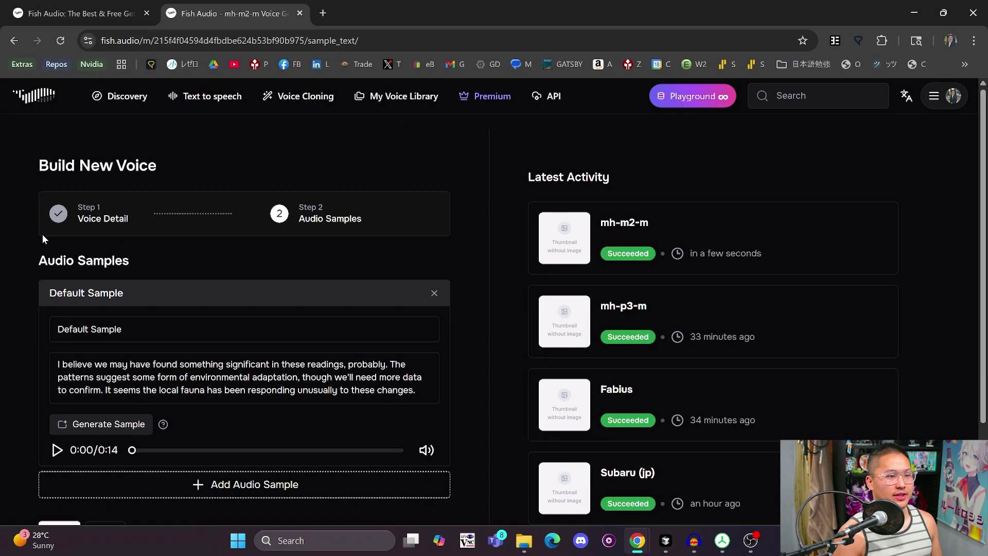
scroll(43, 276, "down", 1)
triple_click(51, 296)
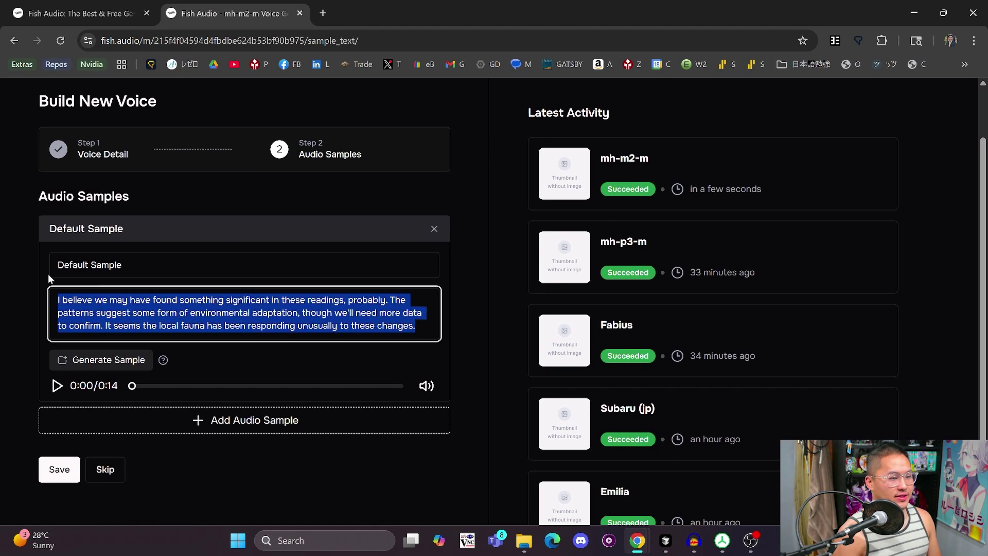
left_click(33, 280)
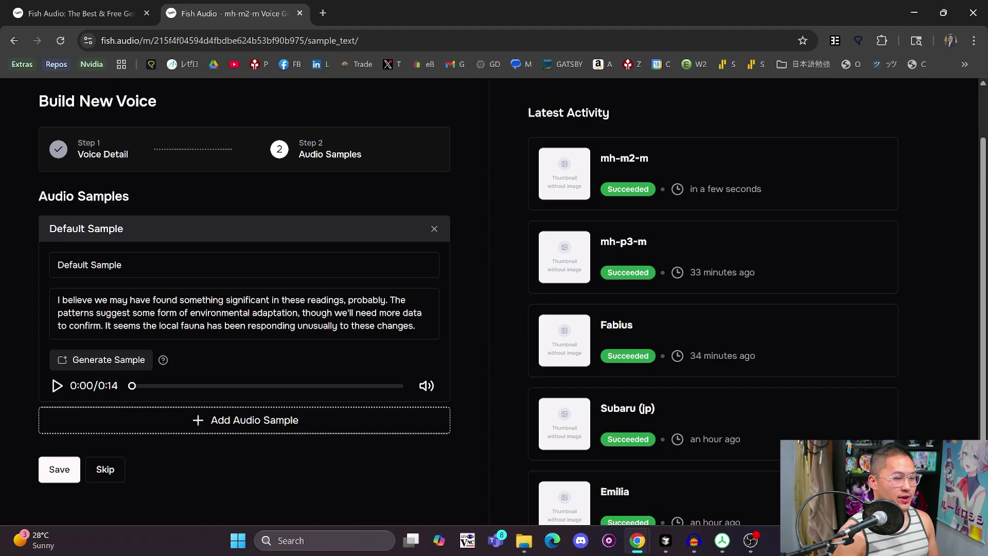
triple_click(51, 298)
left_click(37, 283)
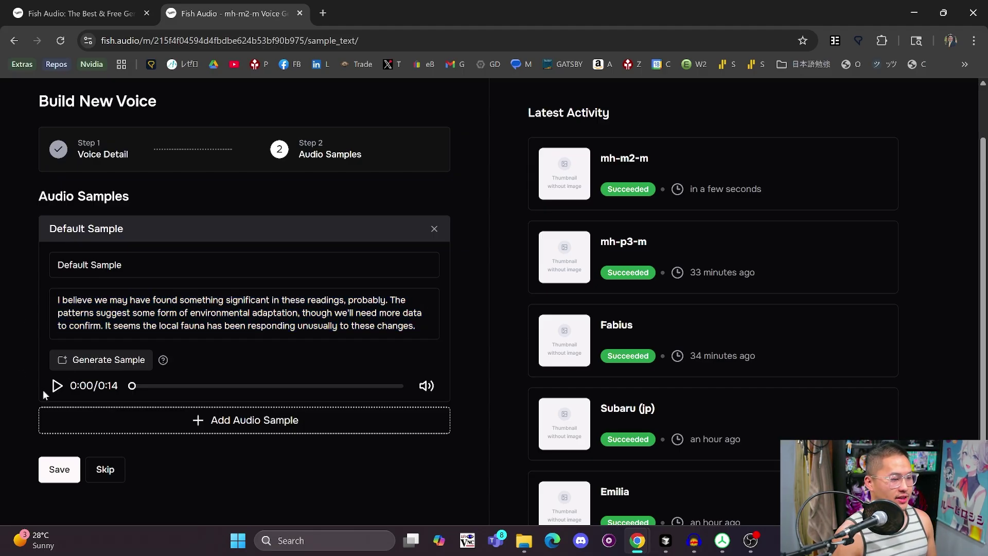
left_click(54, 387)
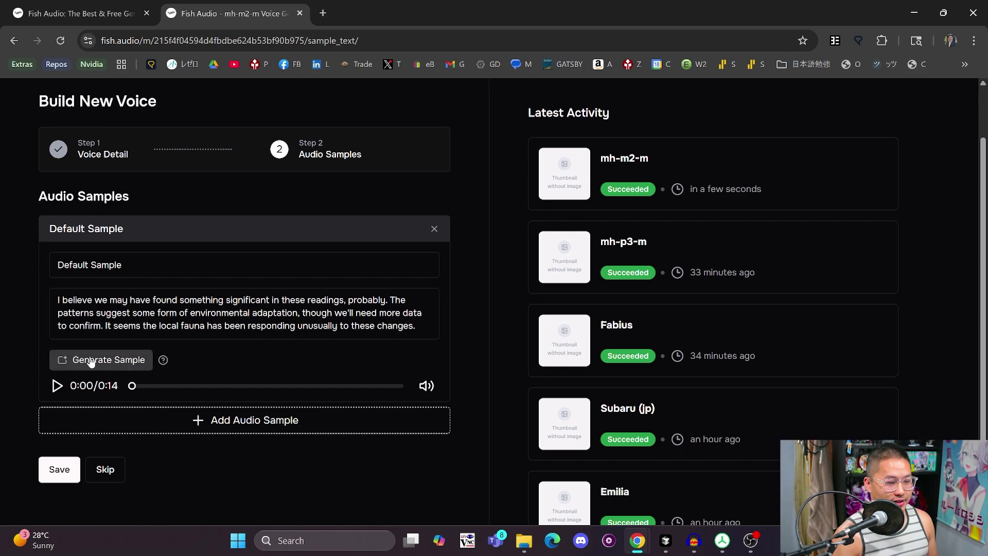
left_click(249, 423)
scroll(297, 402, "down", 3)
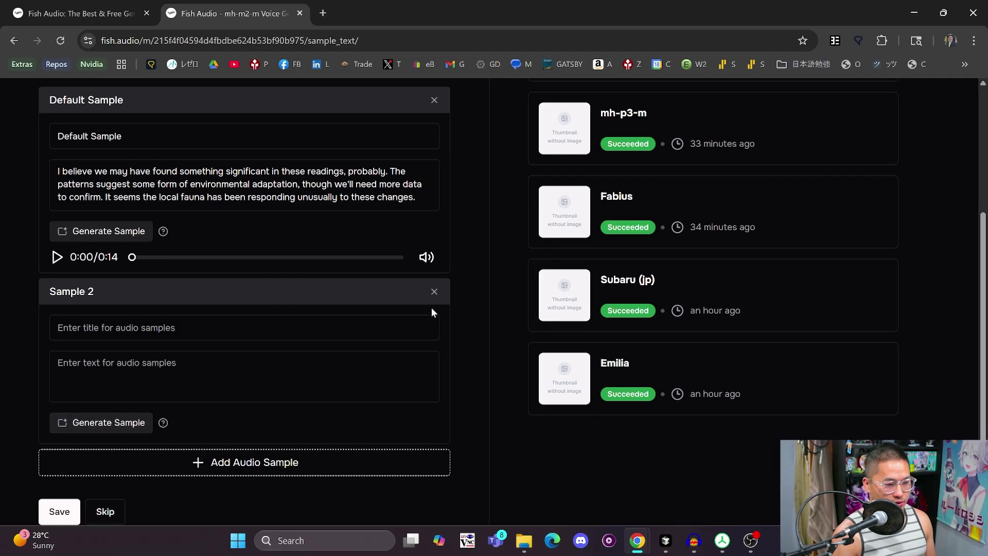
left_click(435, 292)
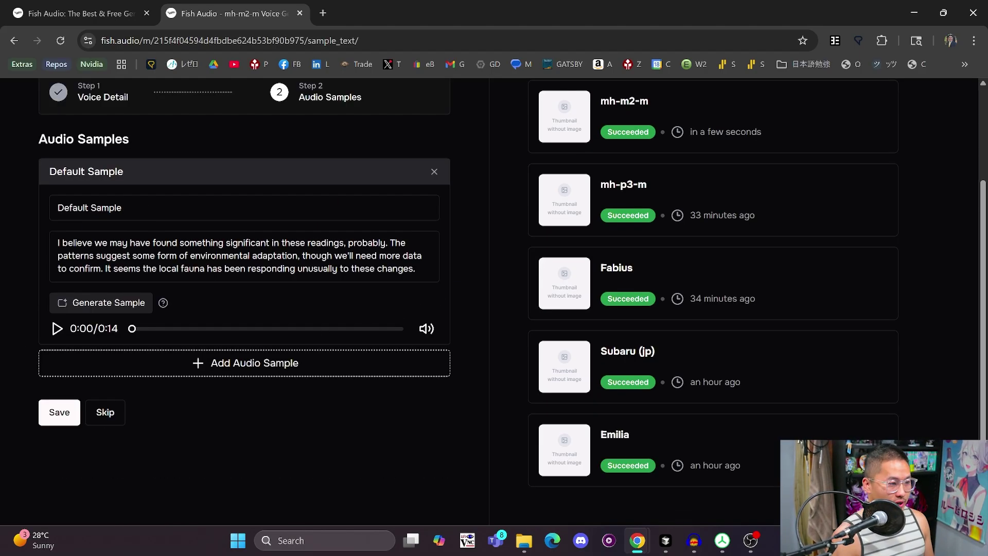
Step: Save the mh-m2-m voice and use it for text to speech
left_click(56, 415)
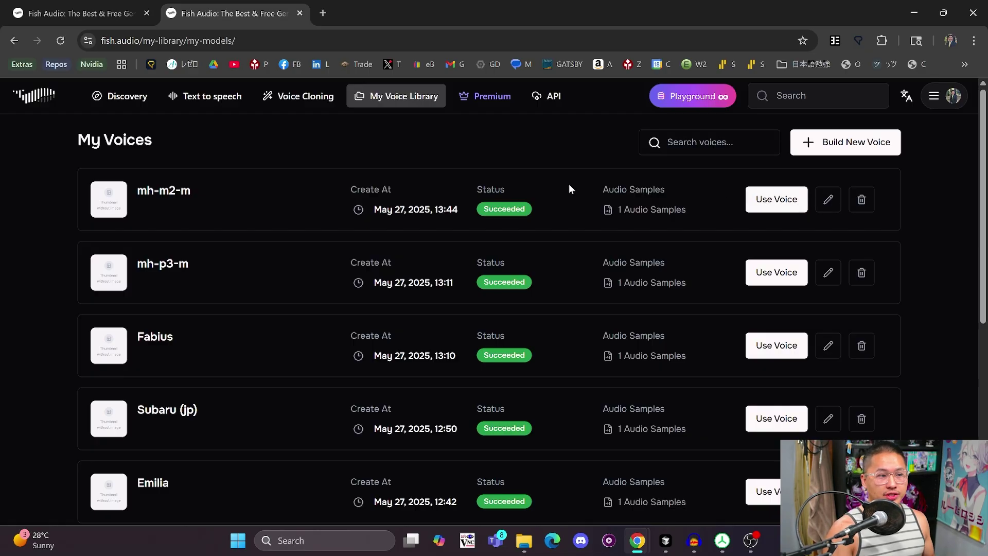
left_click(772, 202)
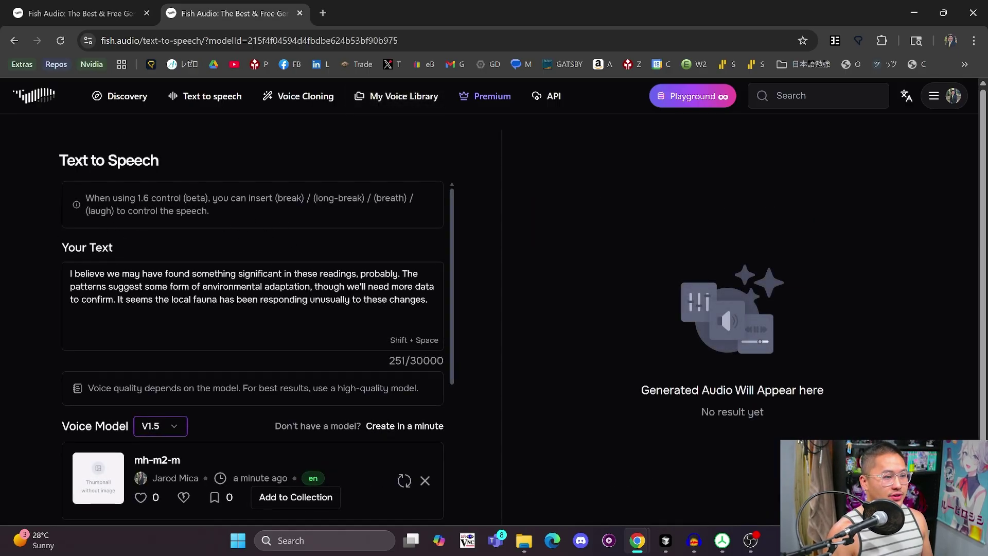
scroll(395, 263, "down", 1)
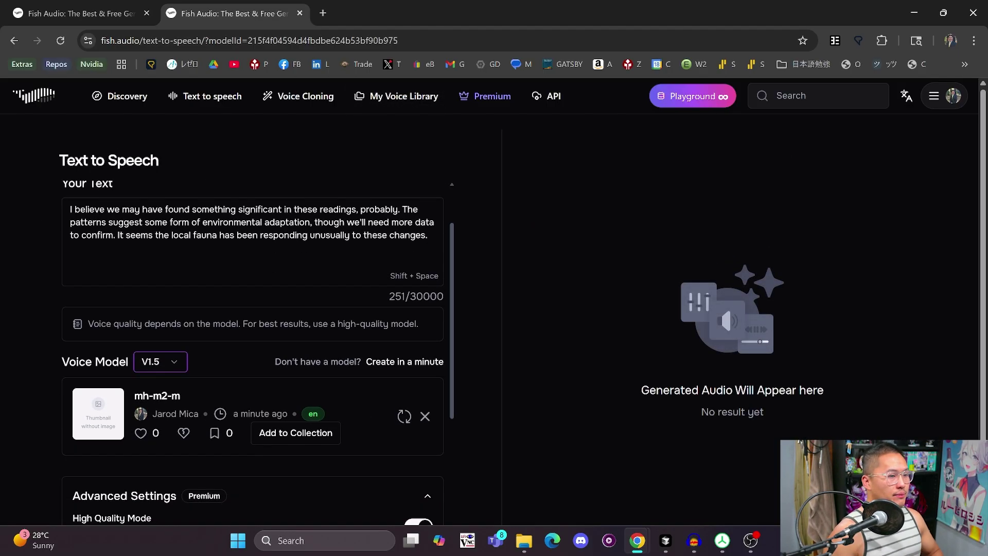
scroll(191, 402, "up", 1)
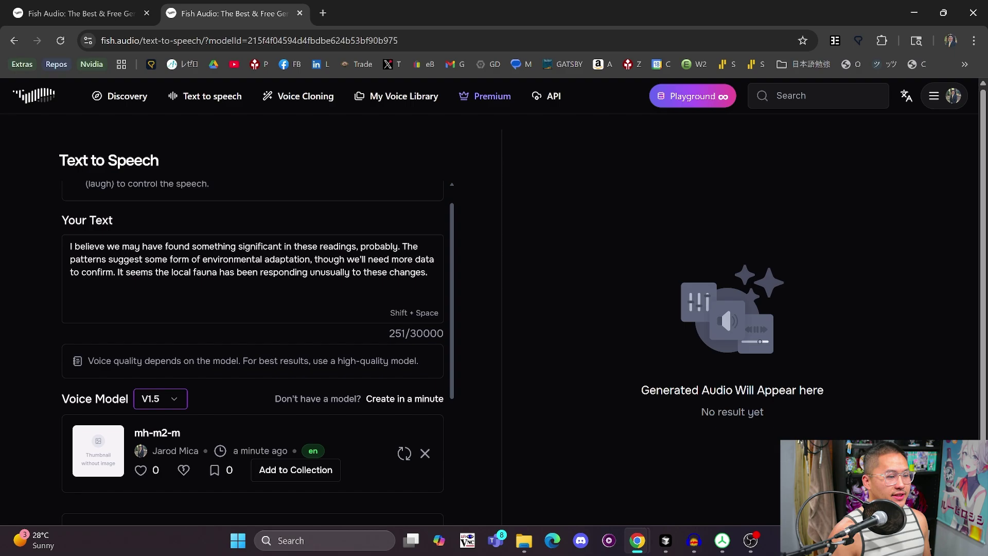
Step: Set the Voice Model to S1 (Beta)
left_click(172, 426)
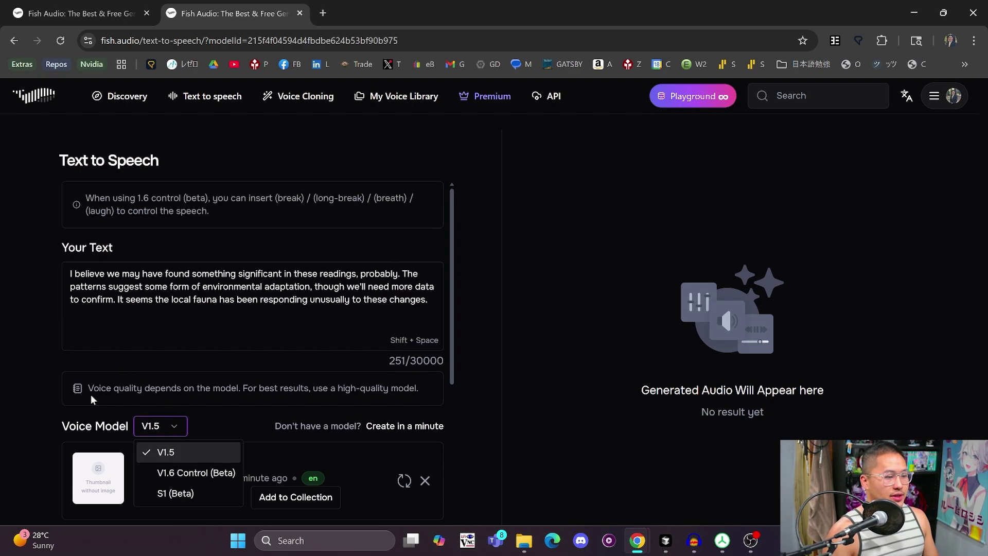
left_click(188, 494)
left_click(184, 425)
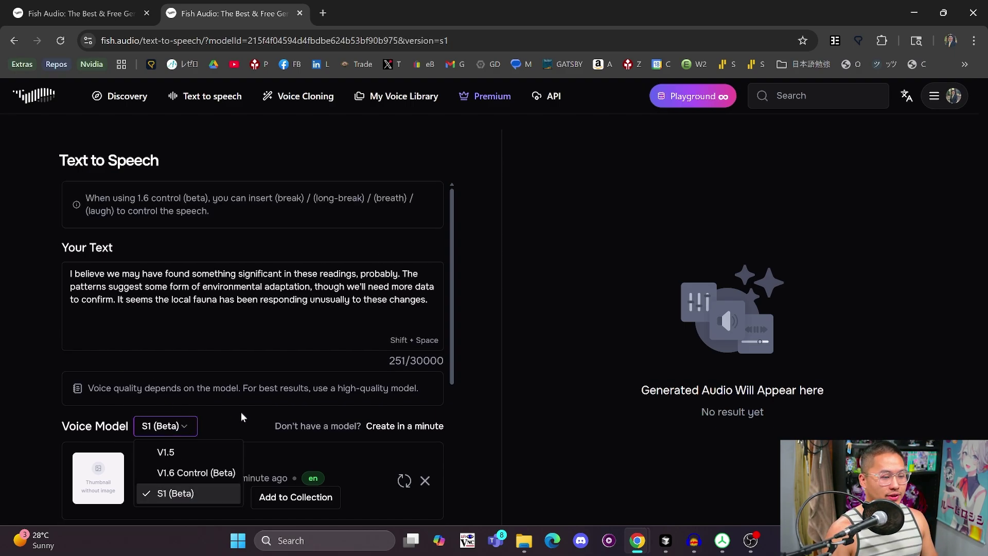
left_click(188, 494)
Step: Review the tagging tips, highlighting the (breath) tag example
scroll(49, 381, "down", 1)
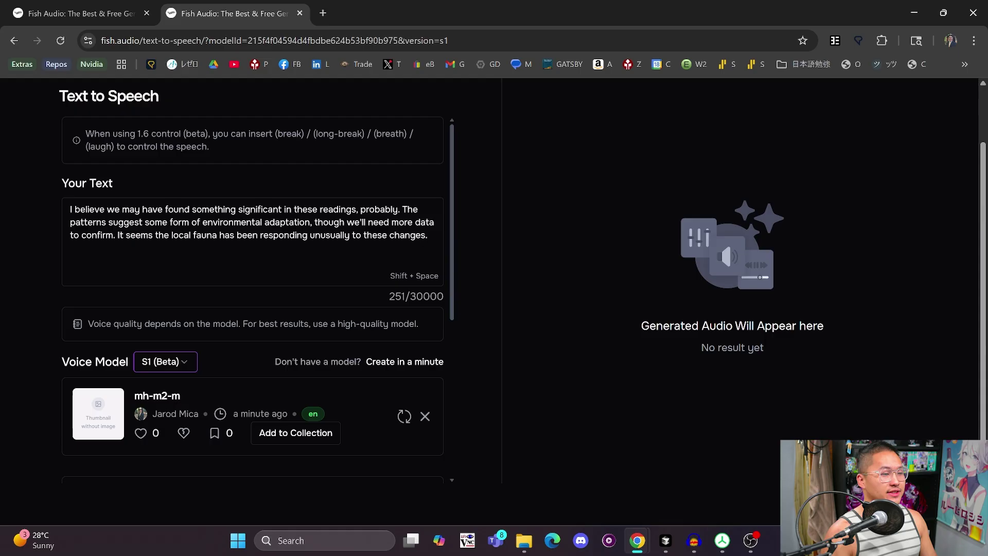
scroll(495, 288, "up", 1)
left_click_drag(216, 211, 253, 220)
left_click_drag(324, 198, 400, 198)
left_click(400, 198)
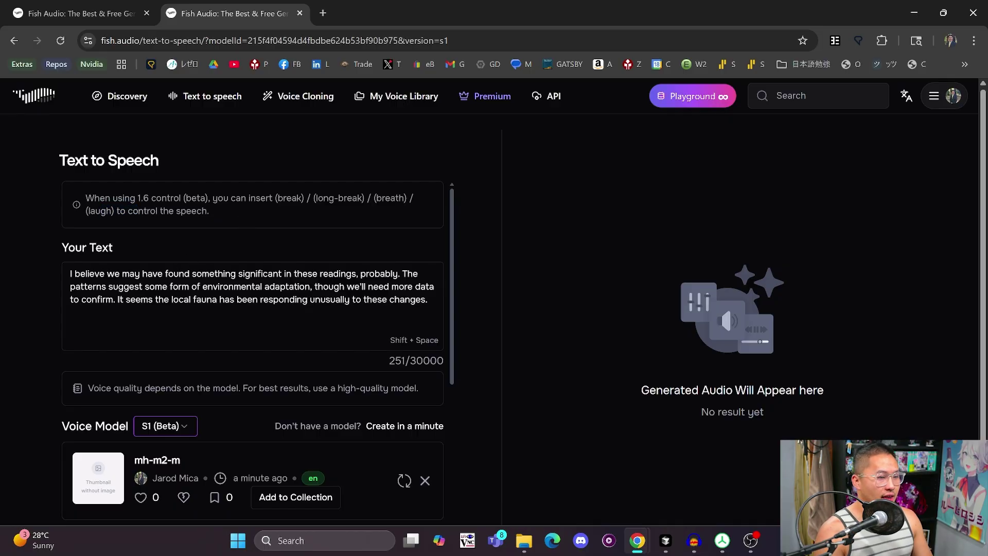
Step: Insert a (long-pause) tag after 'probably.' so the text reads '(long-pause) The'
left_click(364, 273)
type("(")
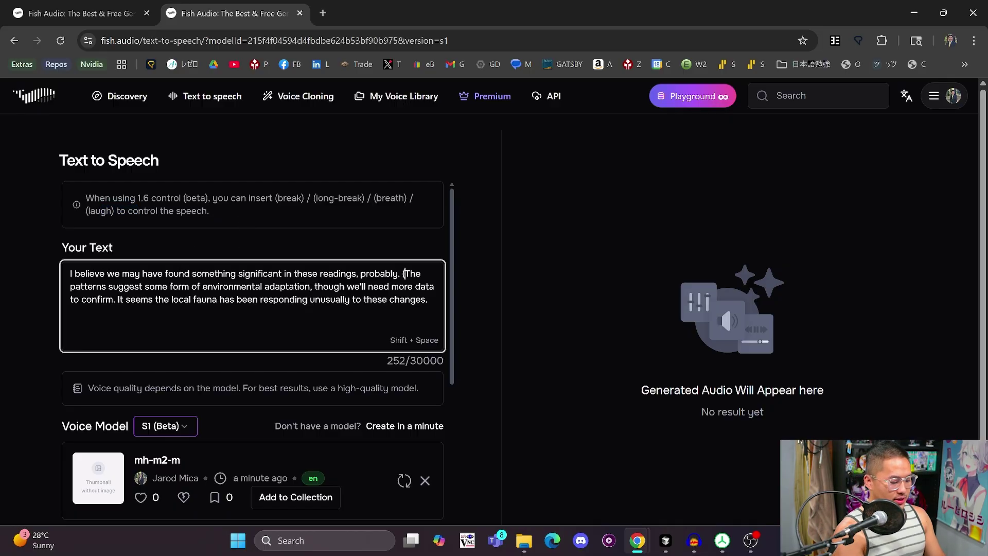
type("long_paus")
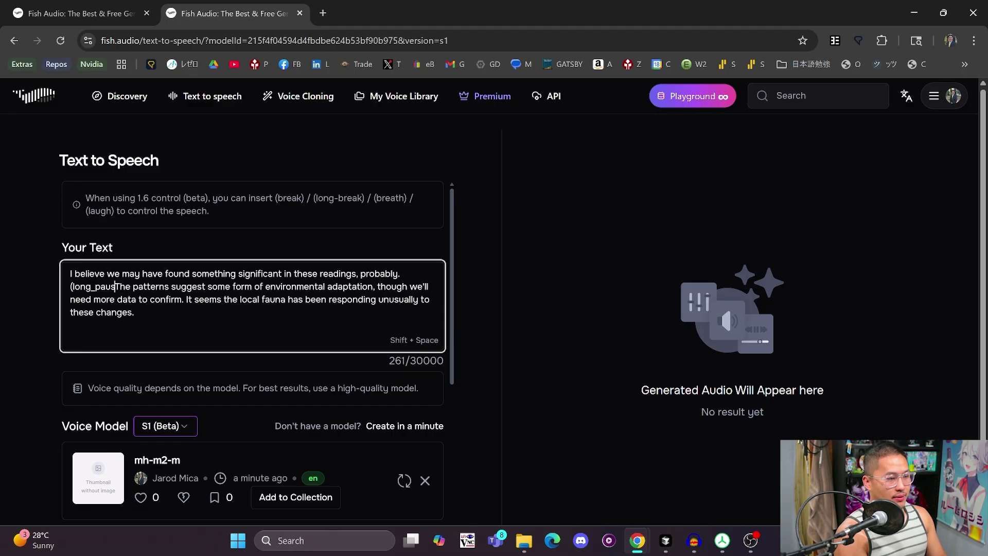
key("BackSpace")
key("BackSpace")
type("-pause)T")
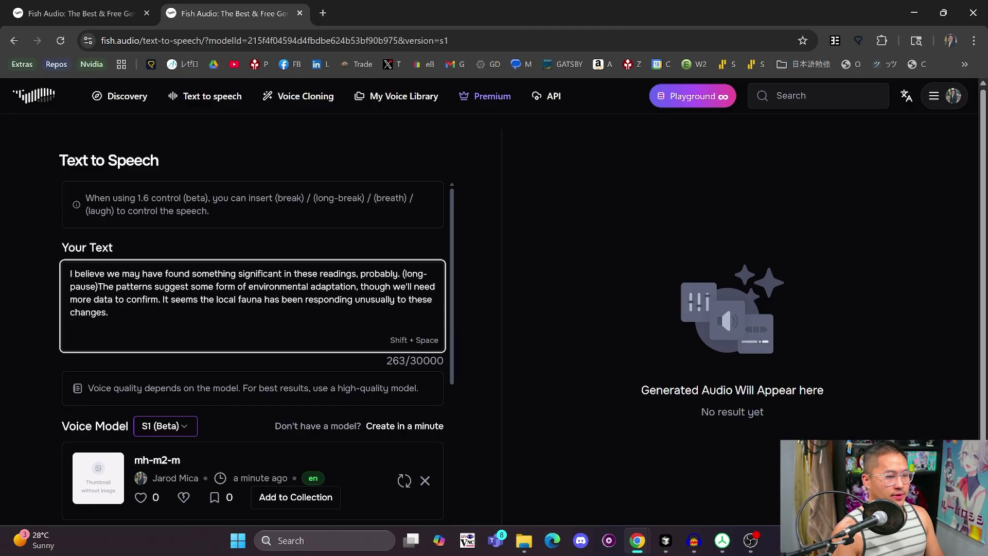
key("BackSpace")
key("Left")
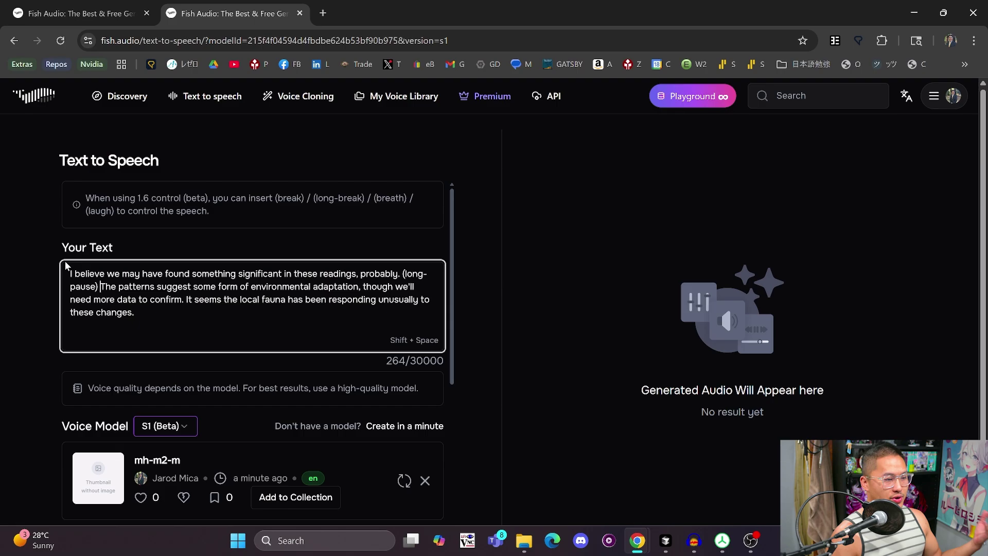
scroll(38, 267, "down", 1)
left_click(38, 267)
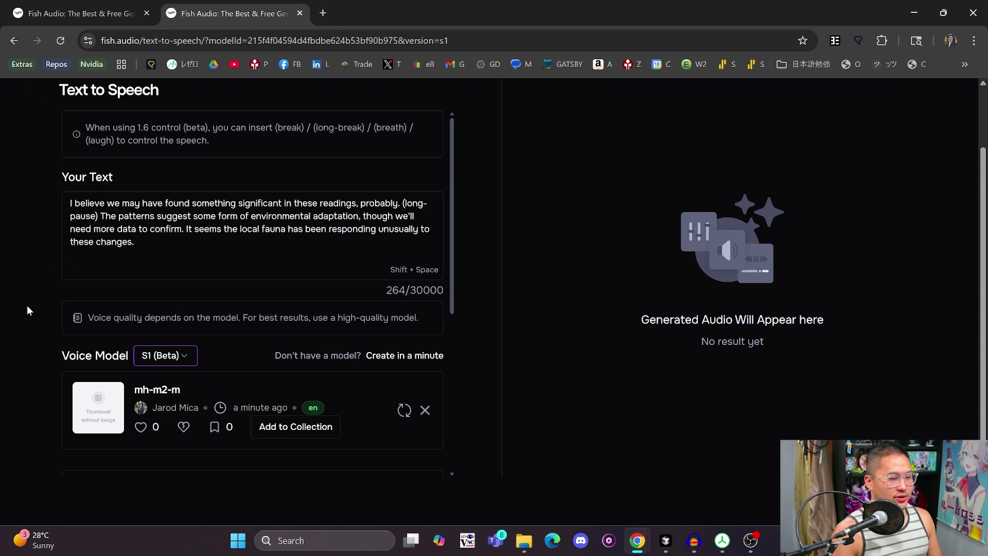
scroll(360, 336, "down", 5)
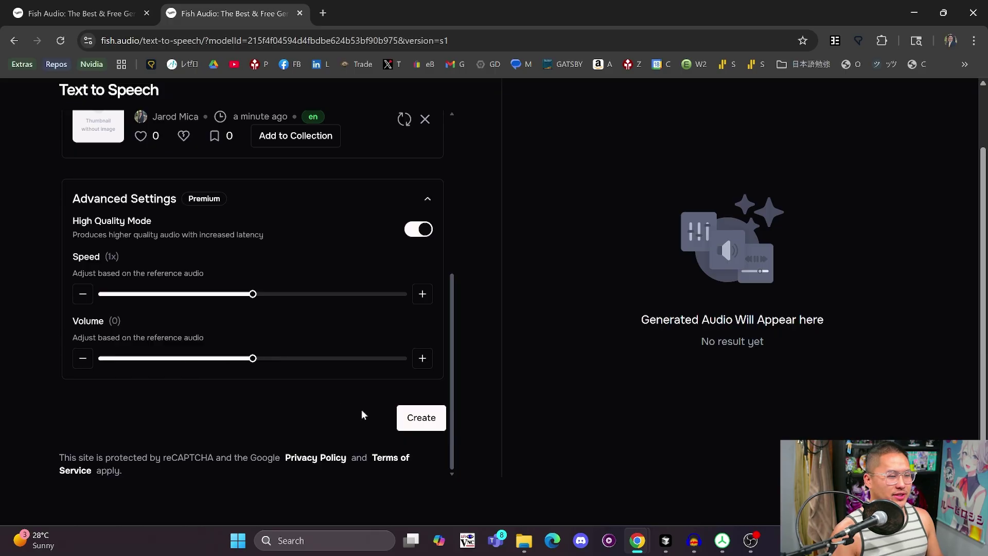
Step: Generate speech from the tagged text and play the resulting 0:13 clip
left_click(411, 418)
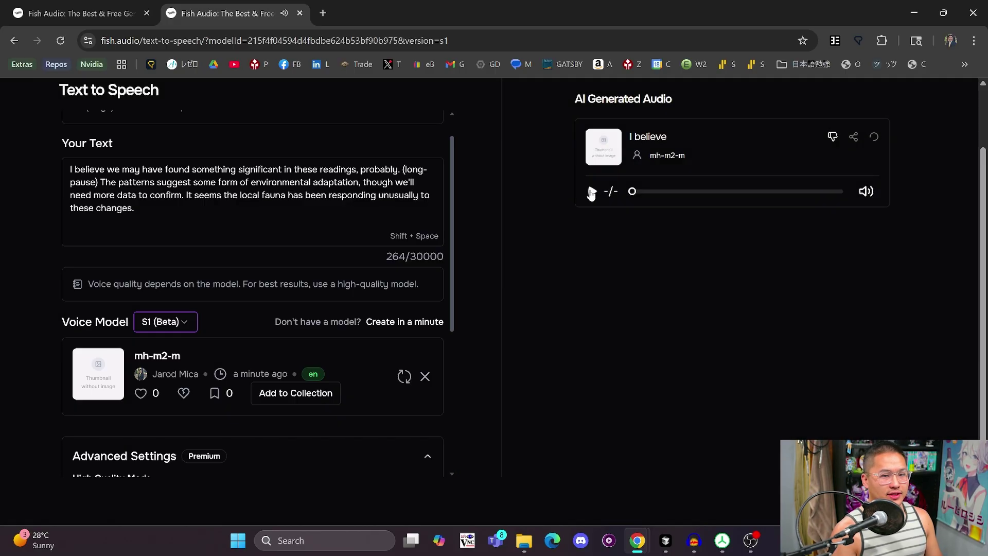
left_click(593, 191)
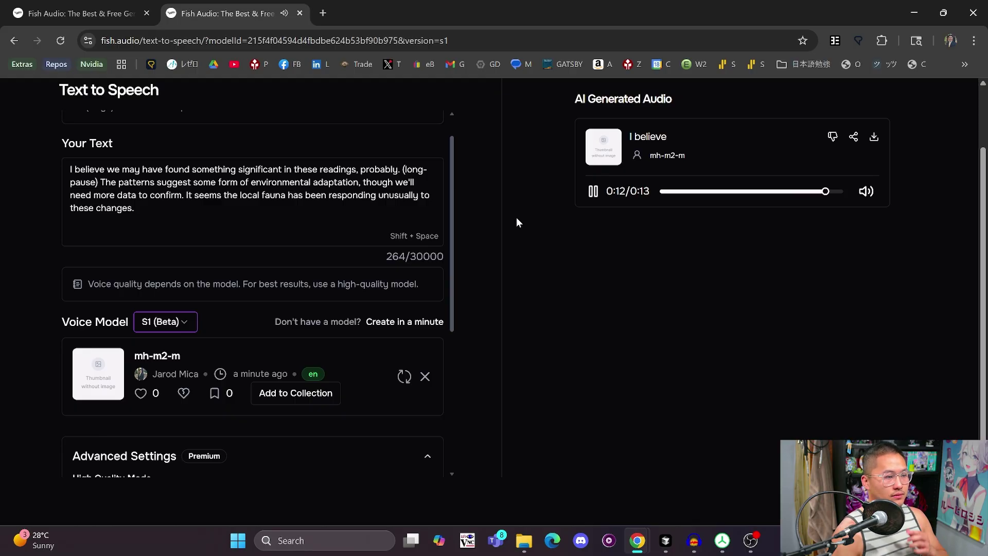
left_click_drag(99, 182, 403, 169)
left_click(486, 198)
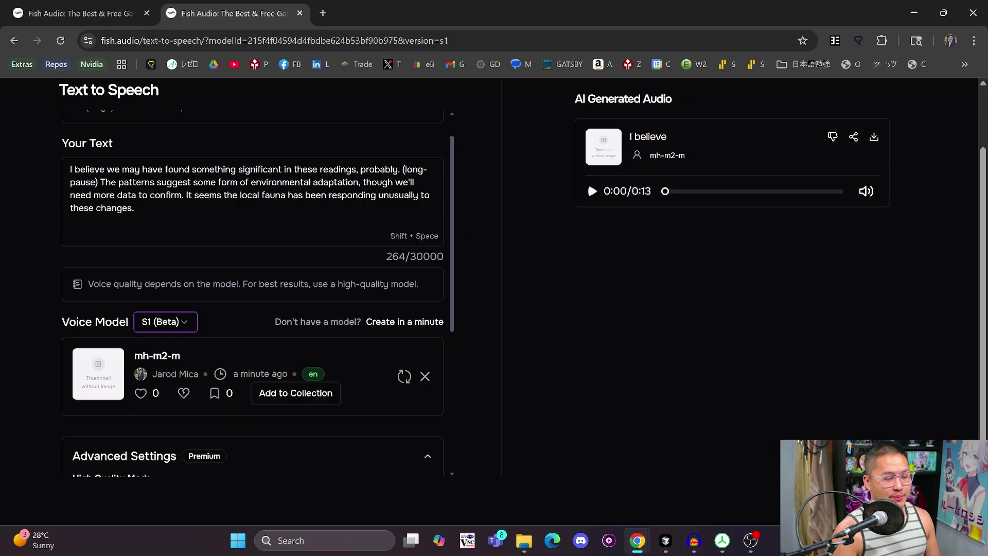
Step: Look over the speech text by selecting it and scrolling through the page
scroll(490, 263, "up", 1)
scroll(490, 268, "up", 1)
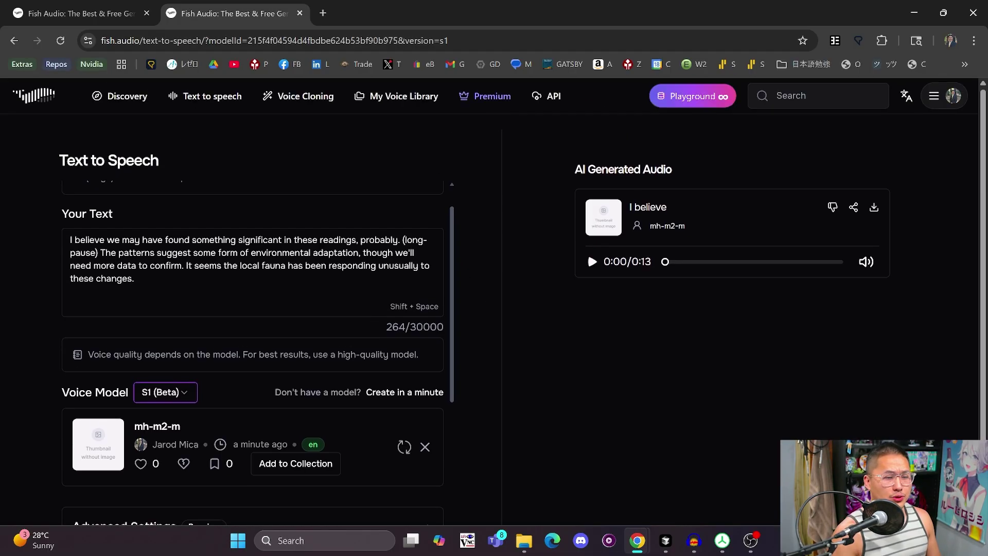
left_click_drag(70, 240, 310, 266)
scroll(214, 287, "down", 5)
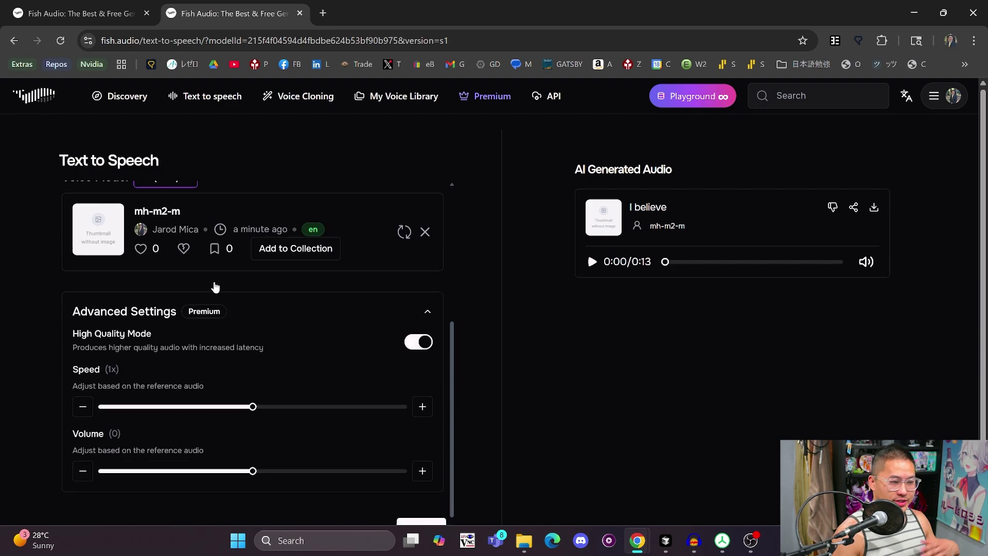
scroll(61, 281, "down", 1)
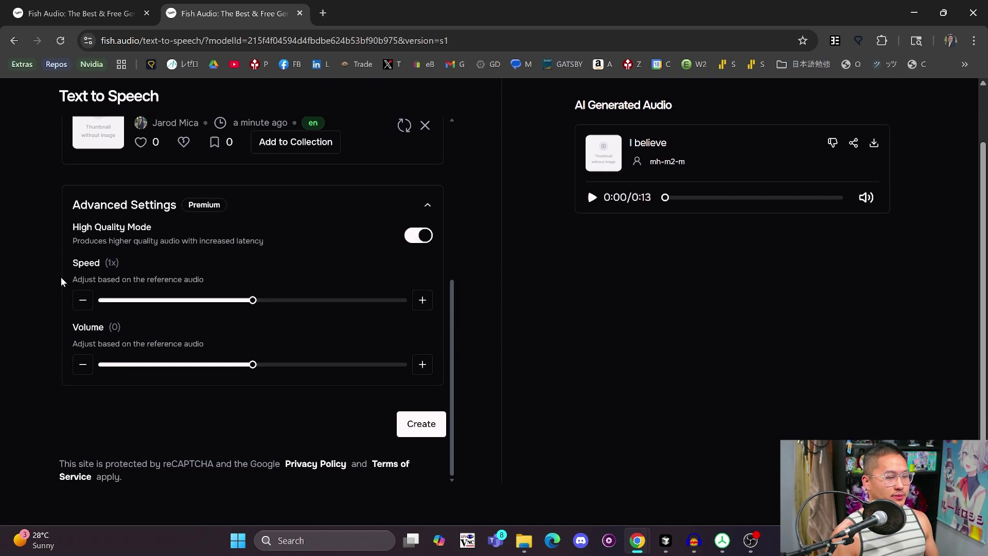
scroll(60, 276, "up", 6)
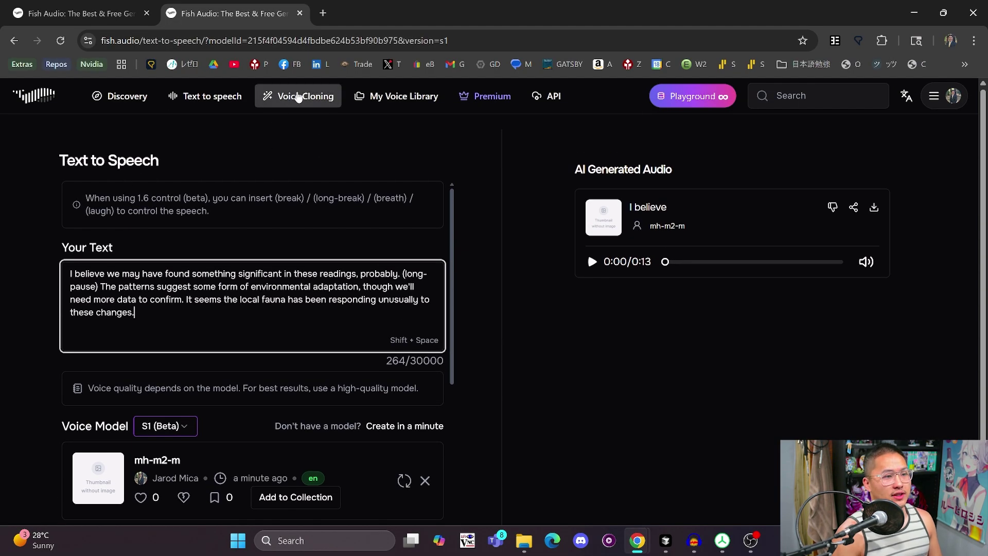
Step: Start a new Advanced Audio Story project named 'test 2'
left_click(301, 101)
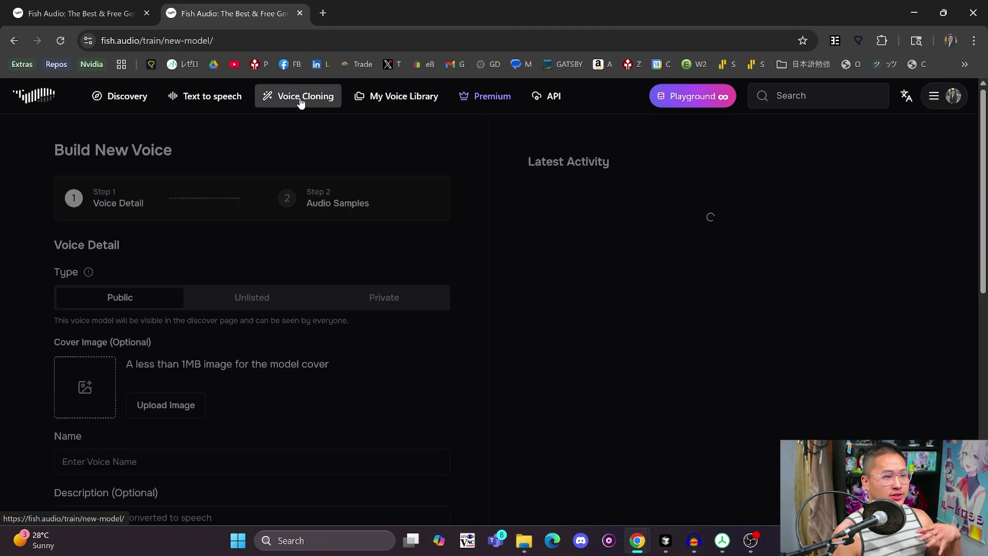
left_click(202, 105)
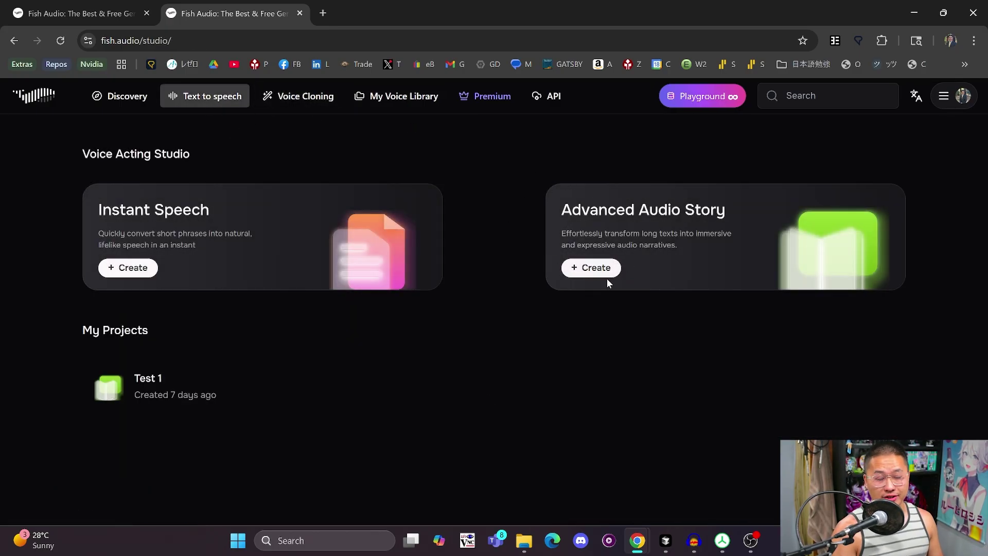
left_click(599, 266)
left_click(452, 230)
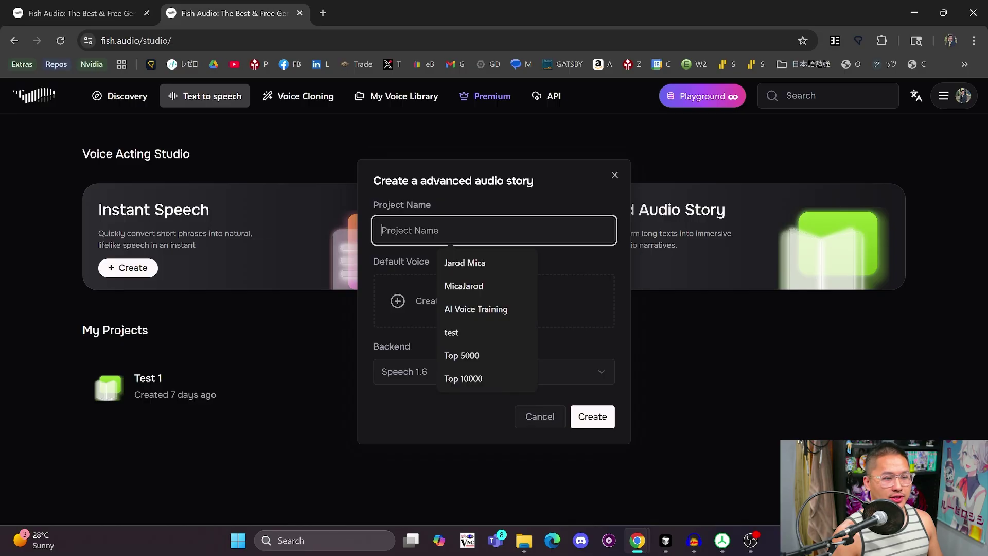
type("test")
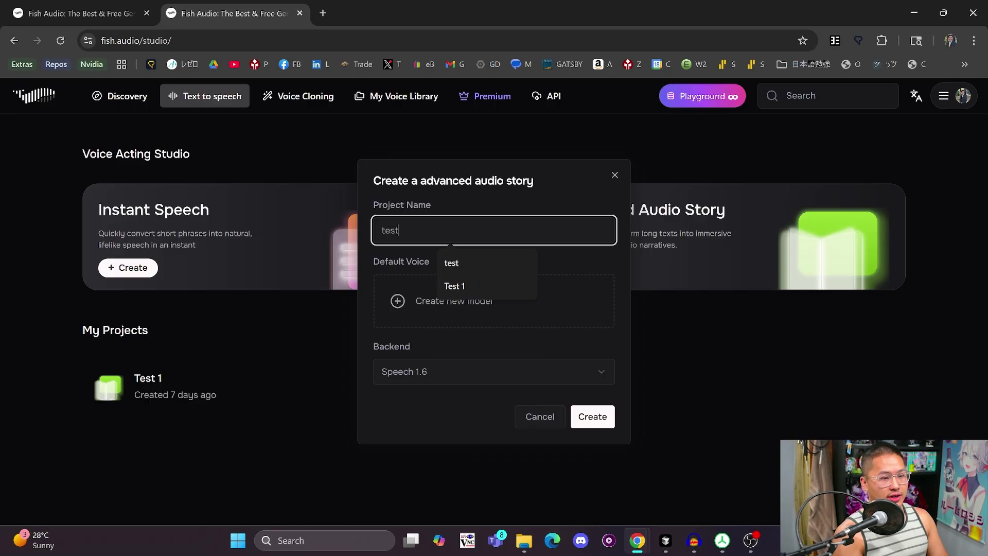
type(" 2")
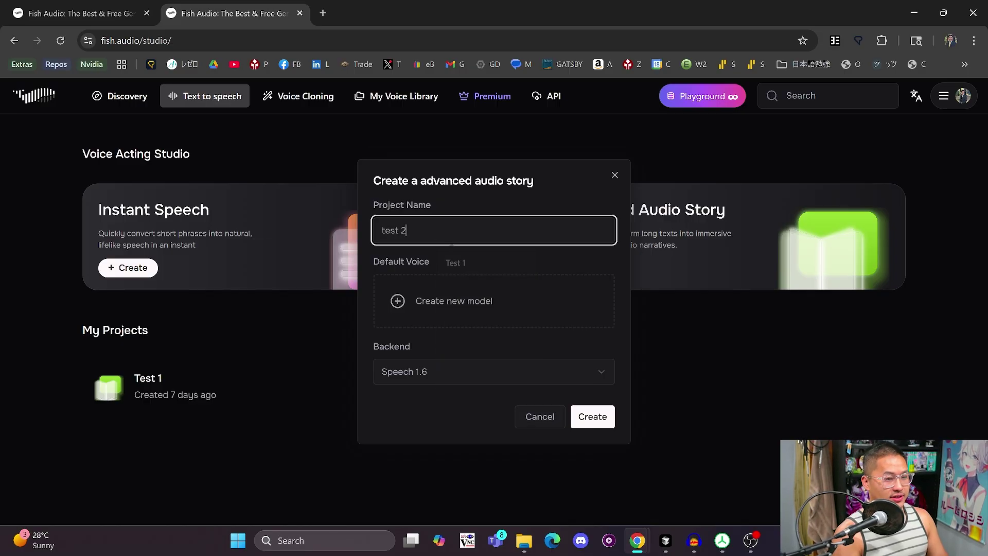
Step: Set mh-m2-m as default voice and S1 (Beta) as backend, then create the project
left_click(474, 293)
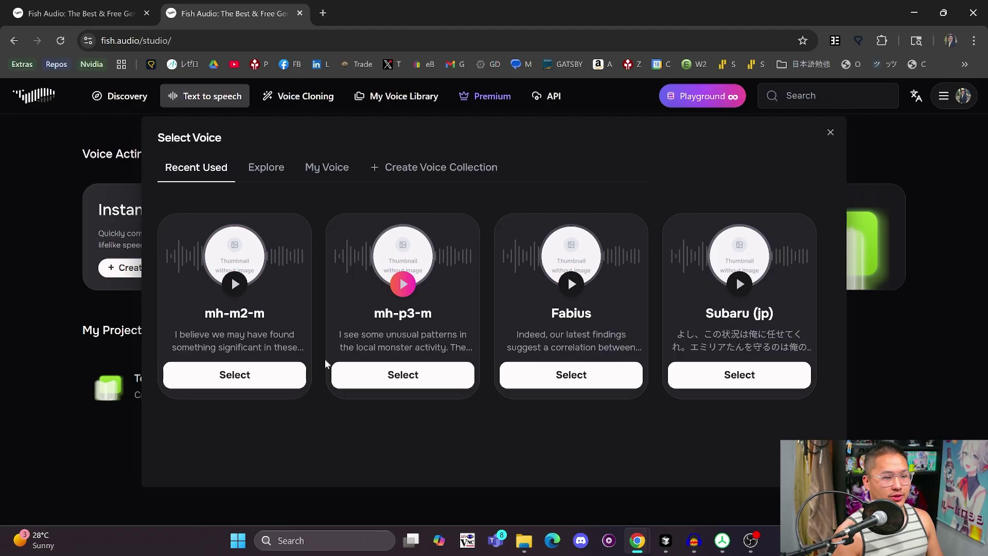
left_click(236, 375)
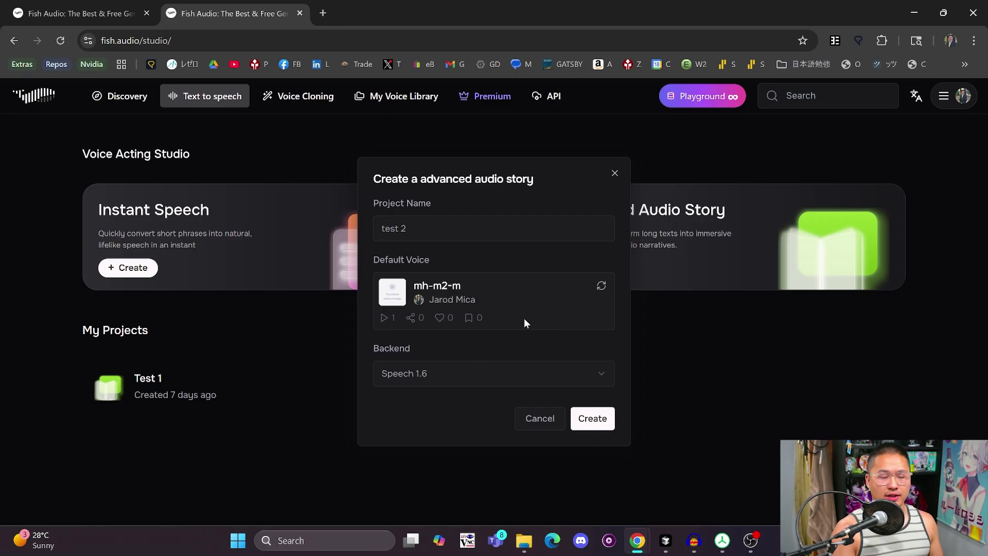
left_click(522, 373)
left_click(473, 443)
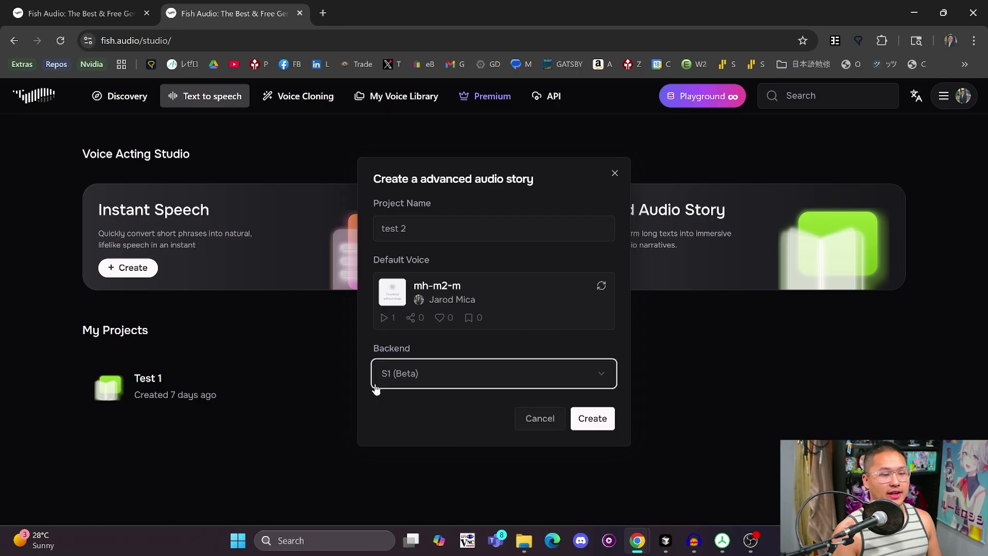
left_click(592, 421)
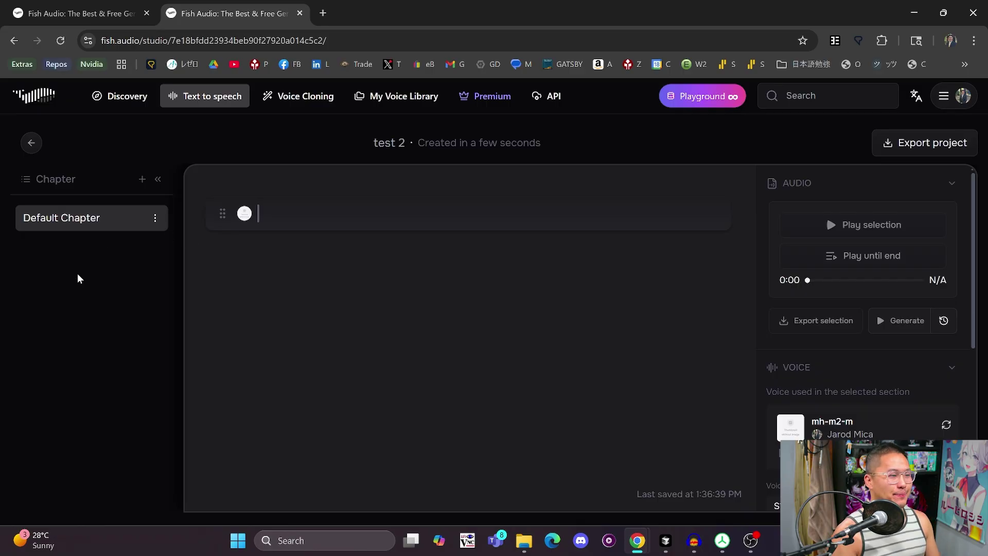
Step: Add a New Chapter to test 2 and return to Default Chapter
left_click(142, 179)
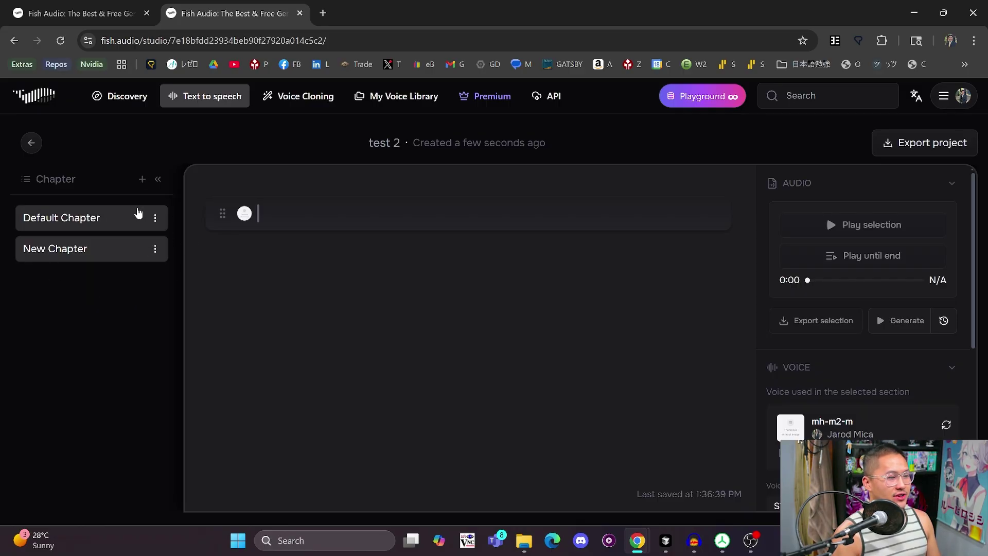
left_click(95, 221)
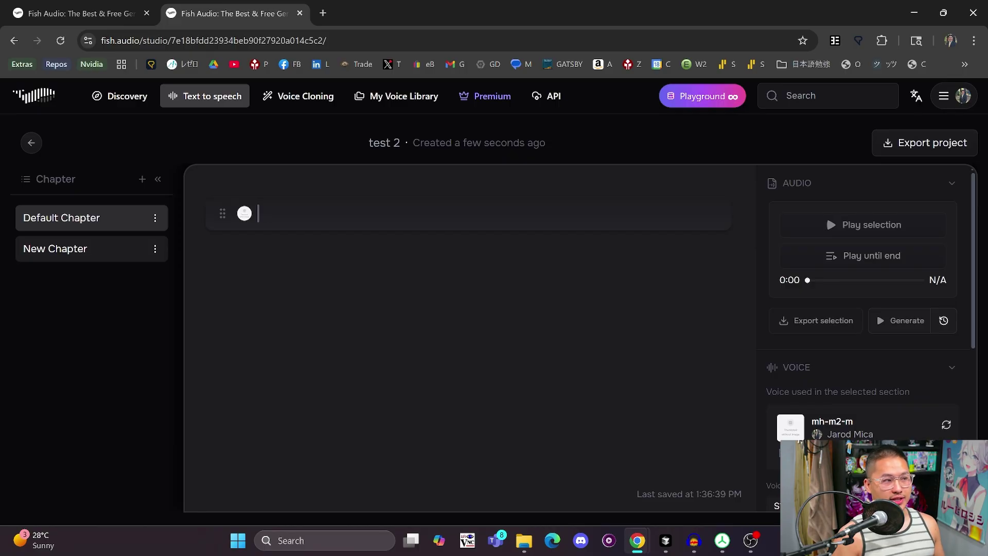
Step: Reopen project Test 1 at its Test 2 chapter and select the 'The scent of rain…' line
left_click(32, 143)
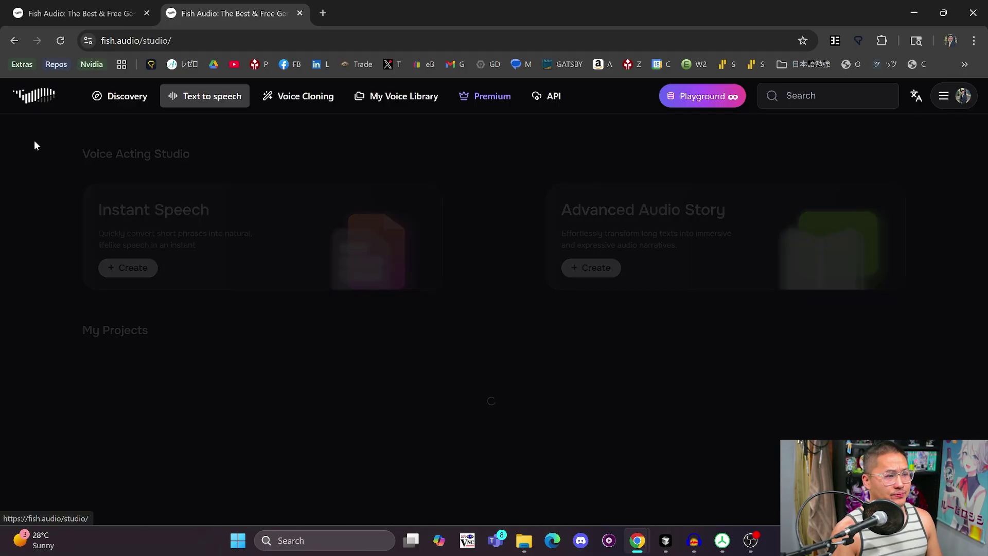
left_click(213, 421)
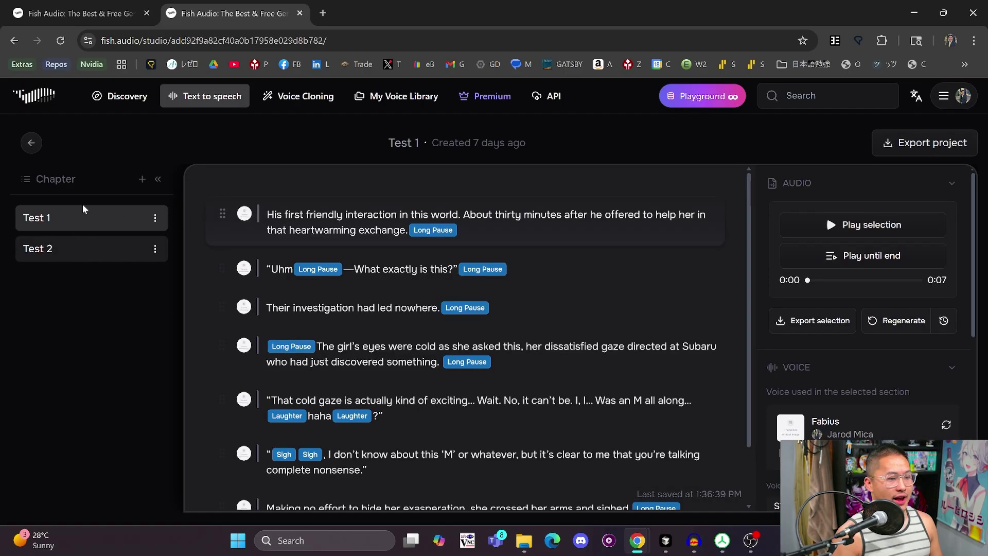
left_click(66, 250)
scroll(464, 339, "down", 1)
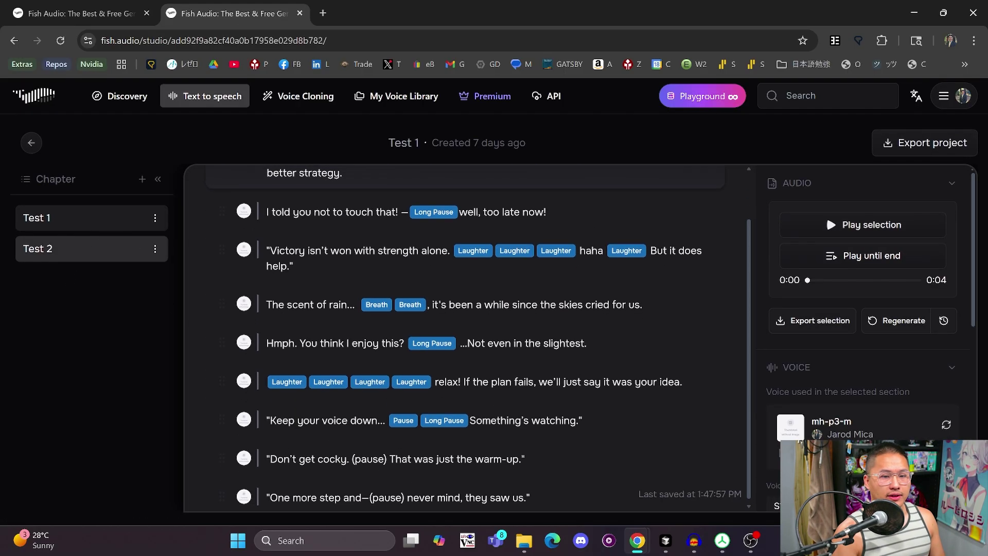
left_click_drag(643, 301, 266, 247)
scroll(463, 339, "up", 1)
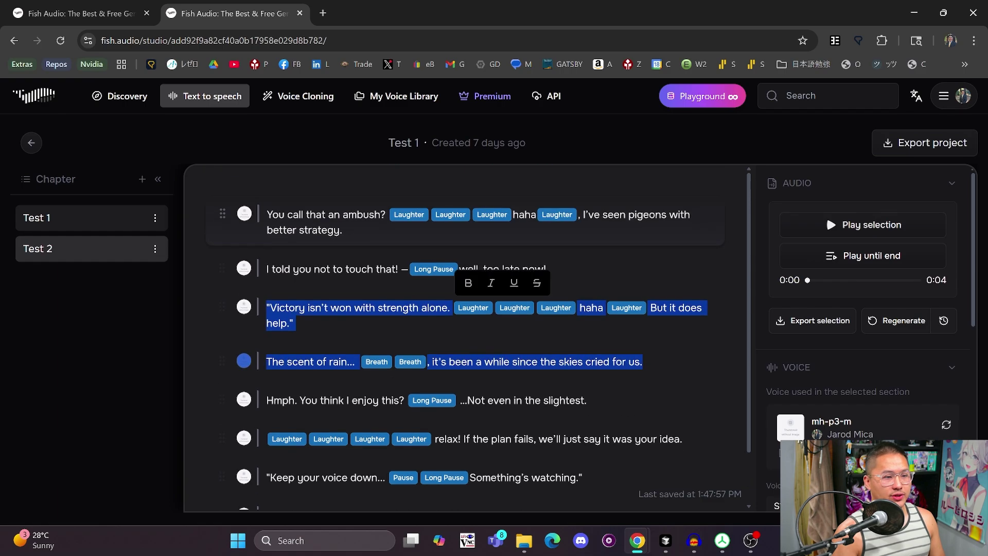
left_click(643, 361)
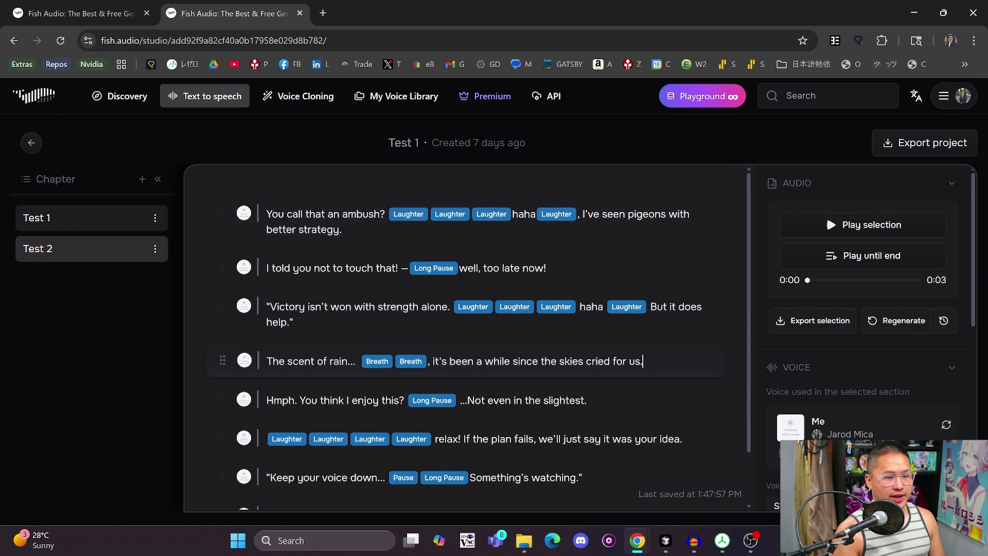
scroll(864, 379, "down", 2)
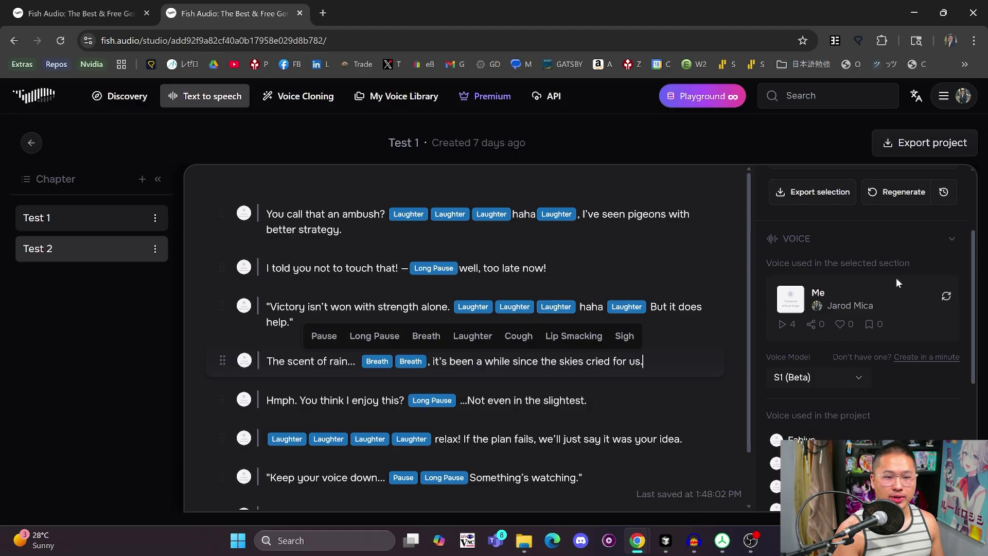
Step: Preview and assign the mh-m2-m voice to the 'The scent of rain…' line
left_click(946, 296)
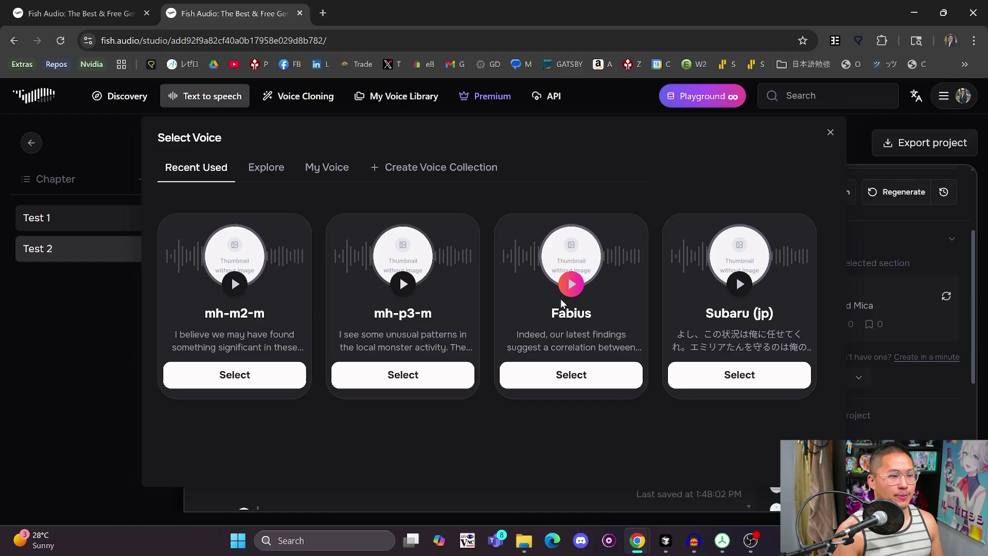
left_click(235, 284)
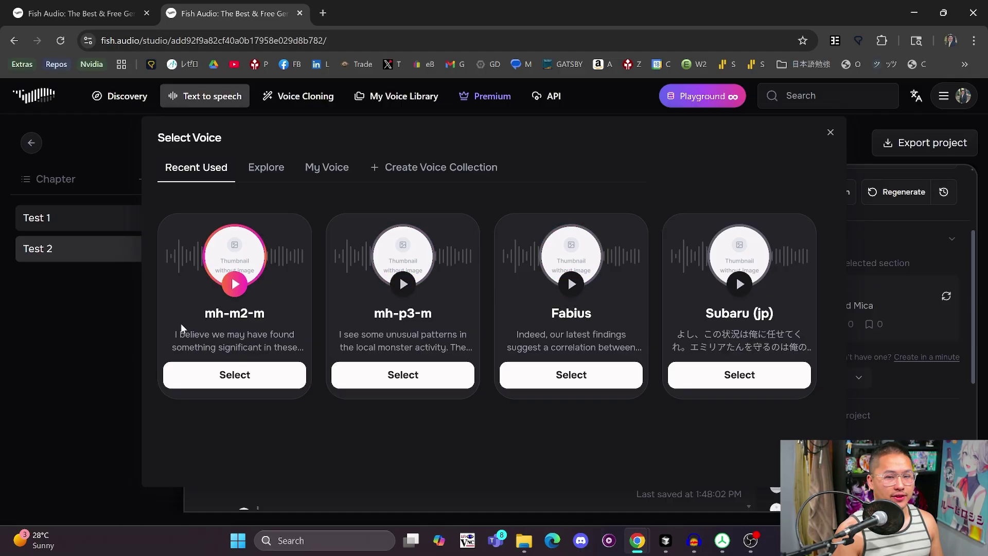
left_click(265, 380)
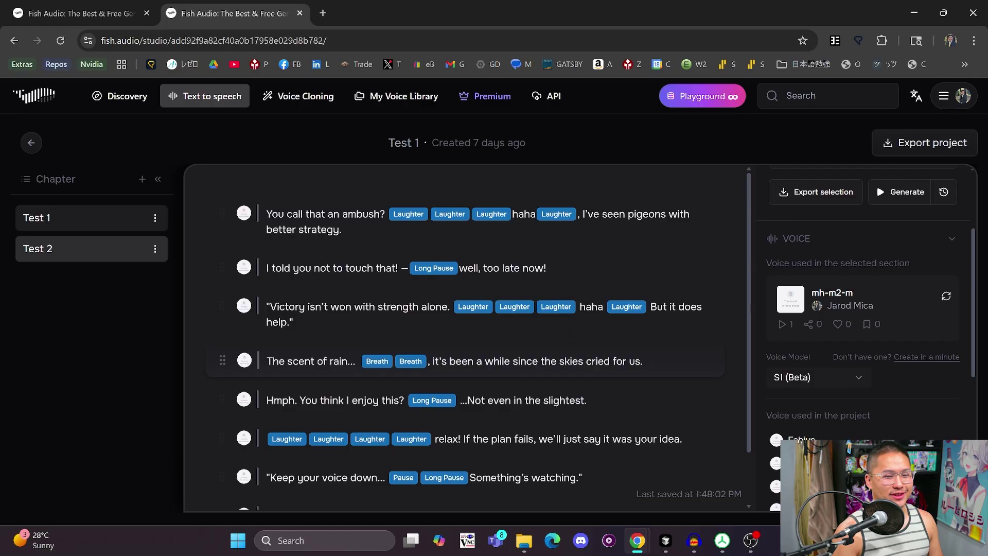
left_click(642, 361)
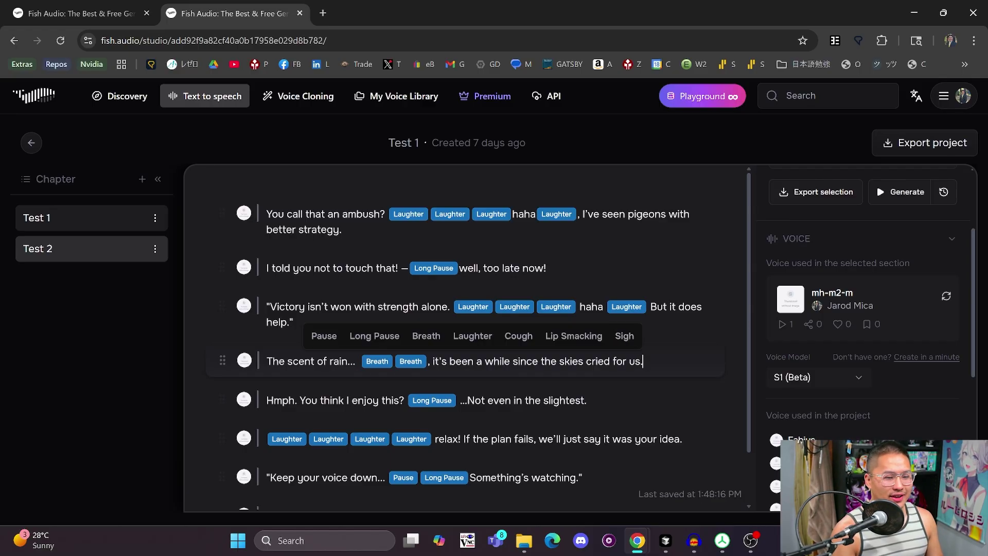
Step: Generate the line's 0:03 audio, stop playback, and switch to the Test 1 chapter
scroll(792, 360, "up", 3)
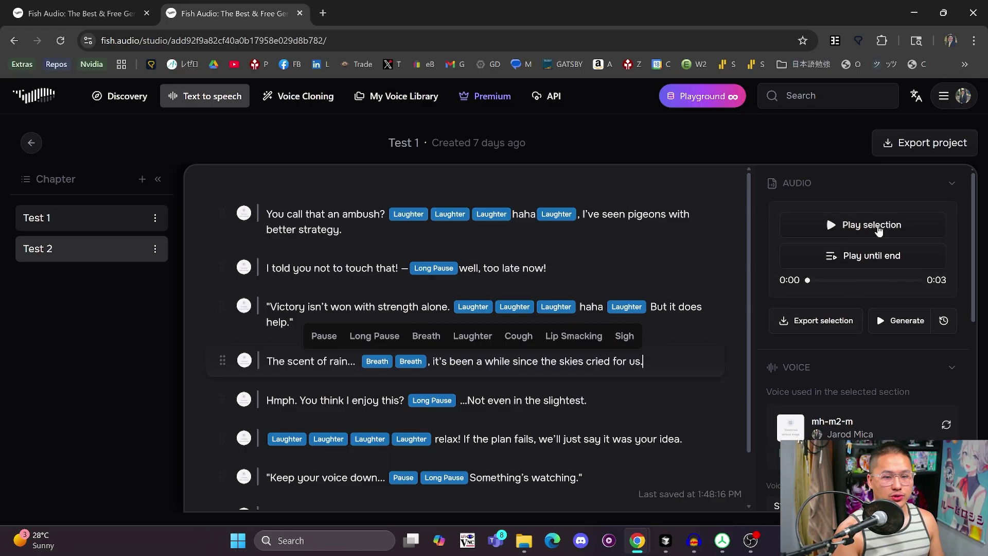
left_click(907, 321)
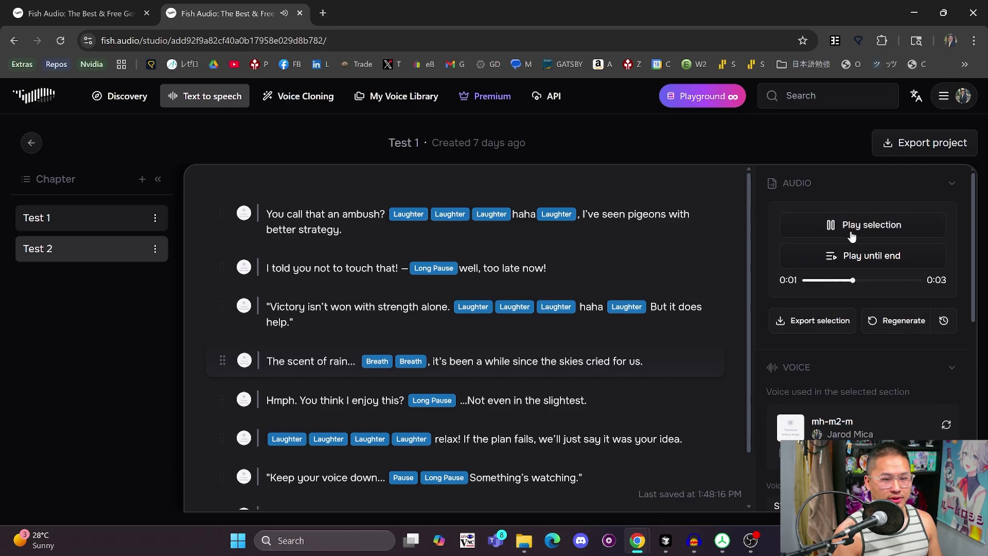
left_click(852, 236)
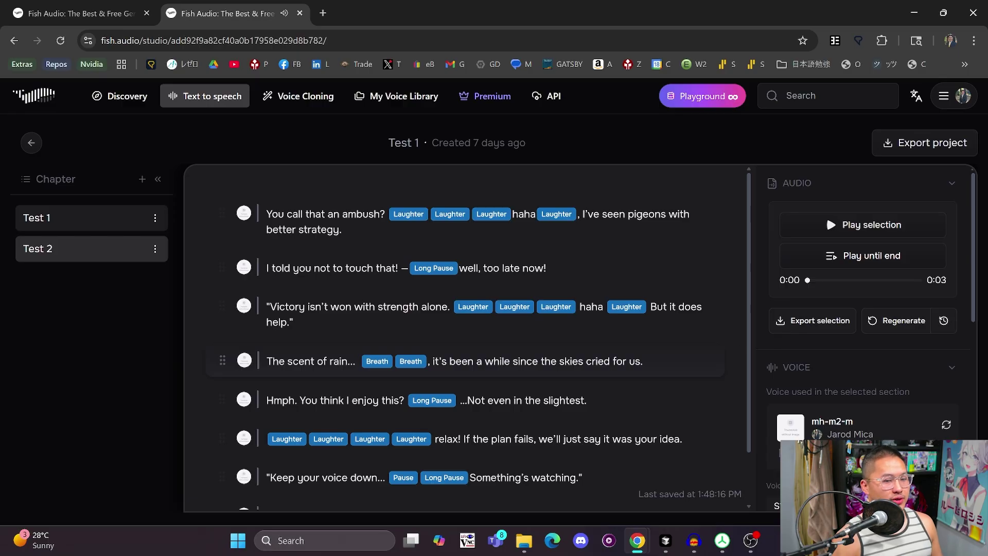
left_click(92, 222)
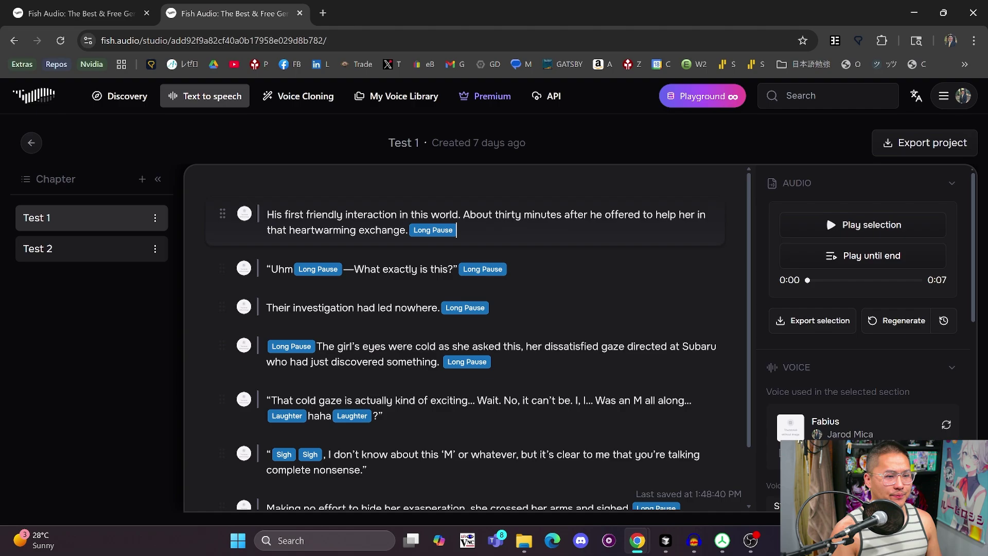
Step: Scroll the Test 1 chapter to the top and set the edit point on its first line
left_click(347, 214)
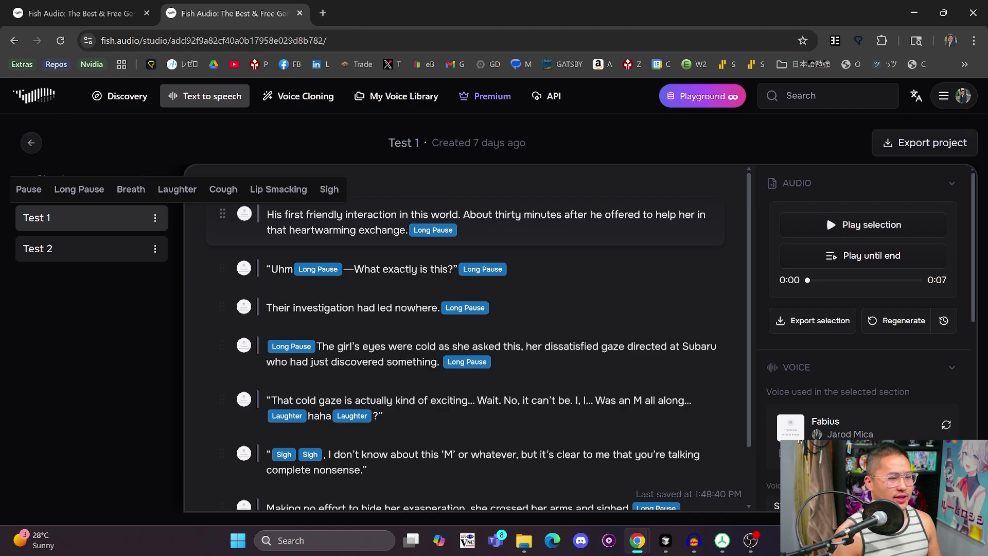
left_click(267, 214)
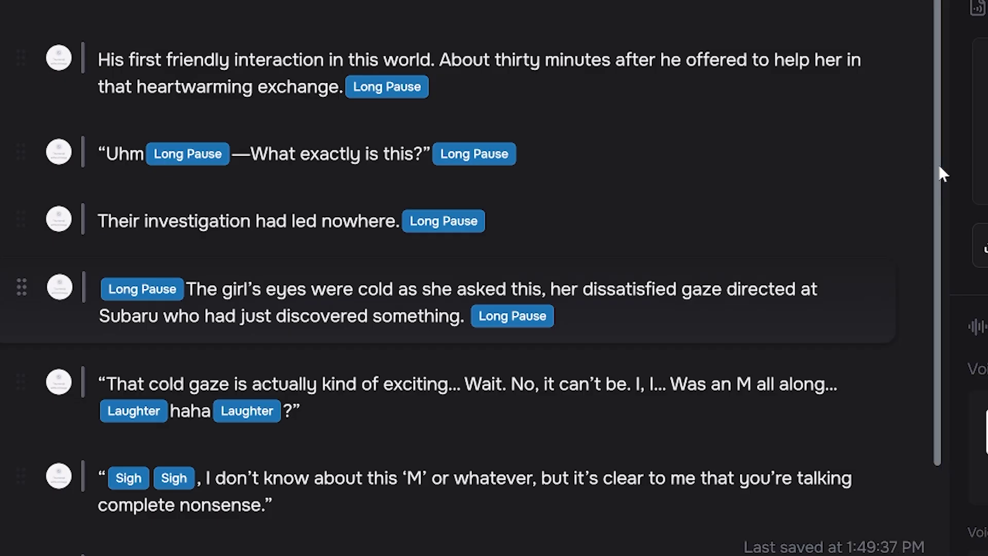
left_click_drag(938, 162, 933, 282)
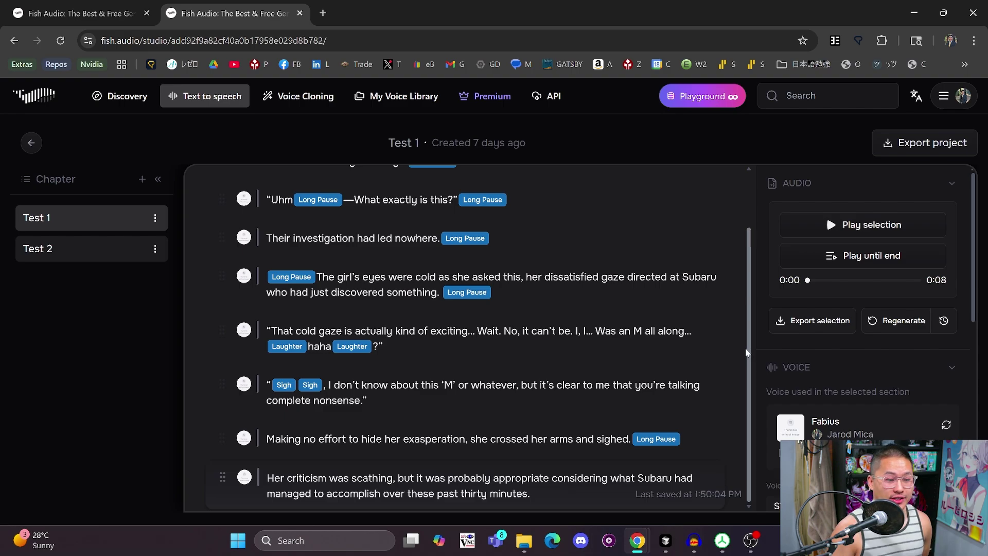
scroll(730, 236, "up", 1)
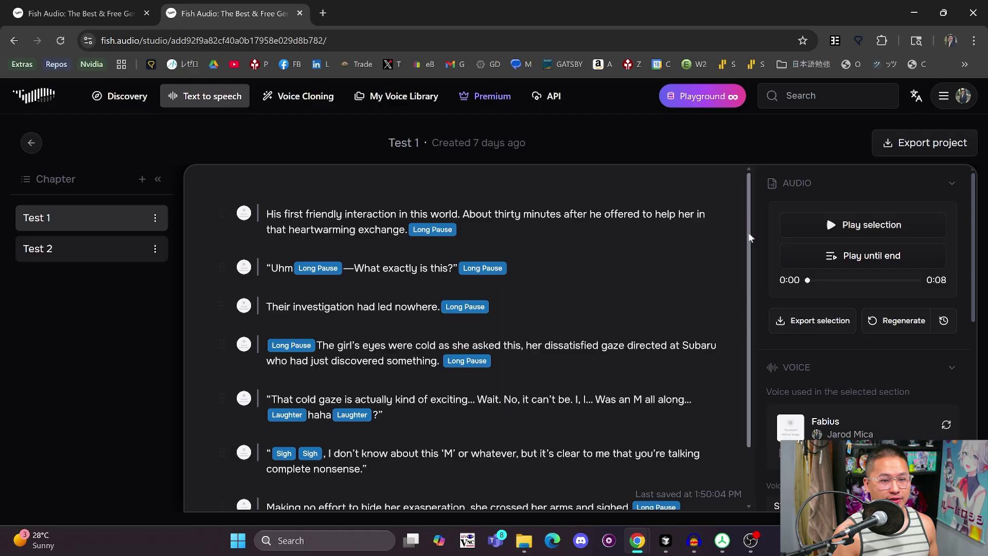
left_click_drag(749, 234, 751, 212)
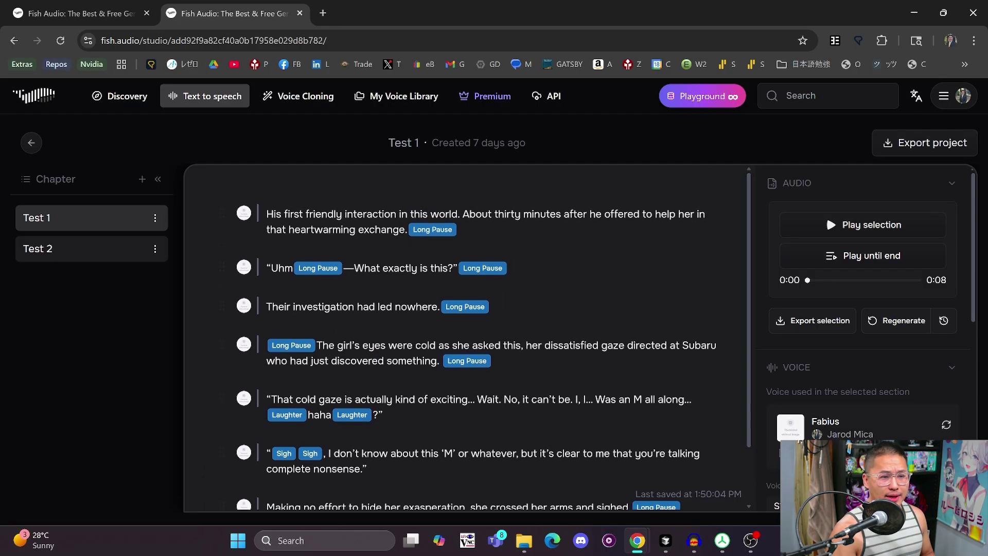
left_click(289, 214)
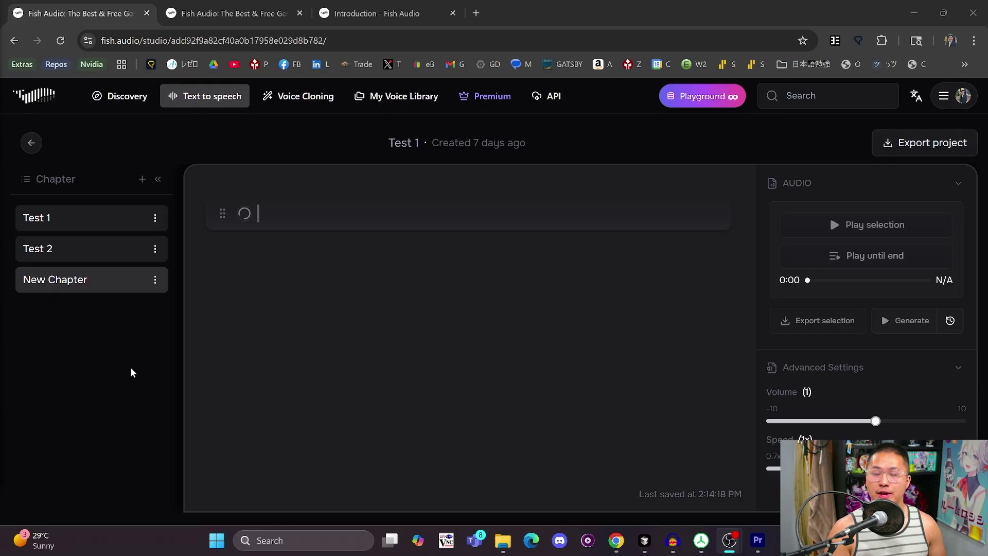
Step: Check the Discovery voice library's Language dropdown, then return to the studio project
left_click(236, 14)
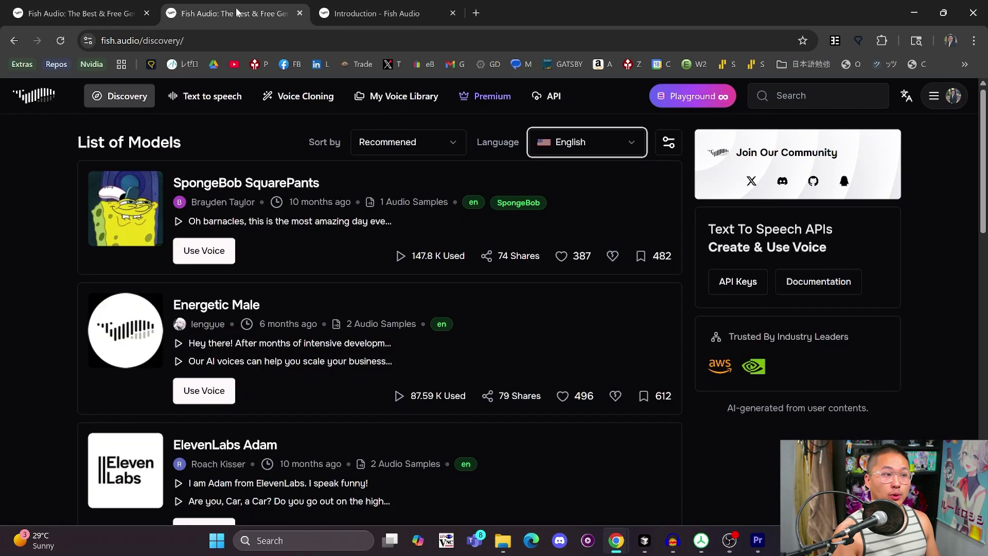
left_click(623, 143)
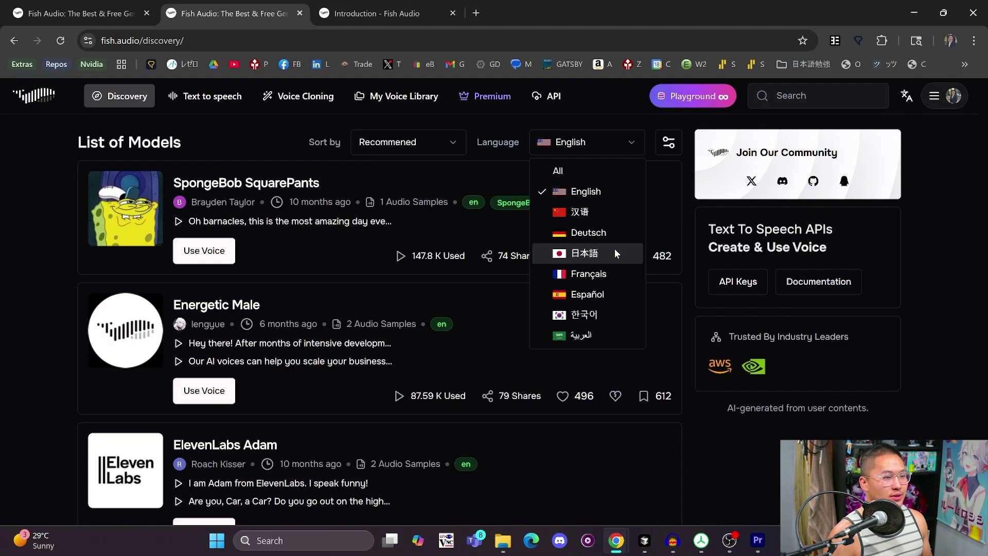
left_click(42, 140)
left_click(77, 13)
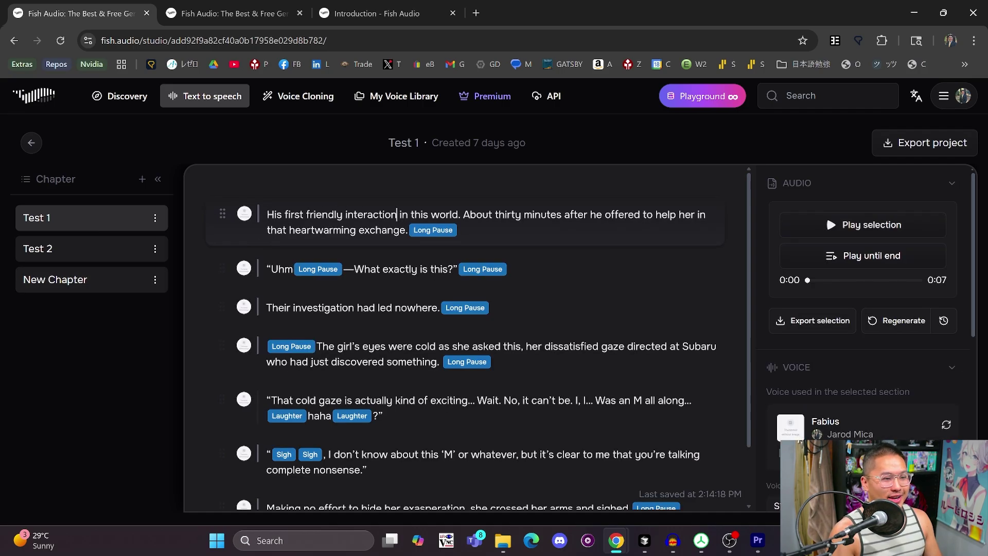
Step: Copy the first Test 1 sentence and paste it into New Chapter
left_click_drag(267, 214, 295, 214)
key("ctrl+a")
key("ctrl+c")
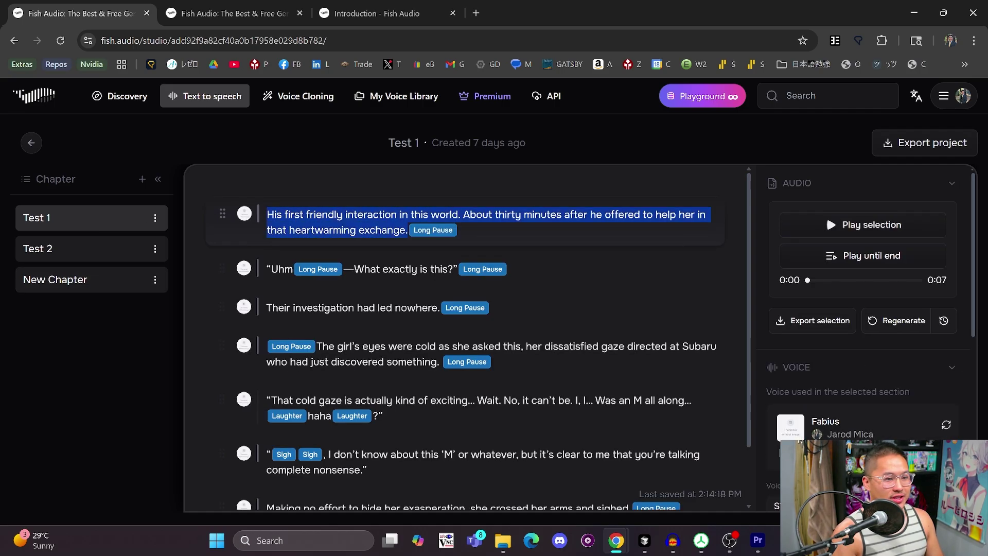
left_click(100, 279)
key("ctrl+v")
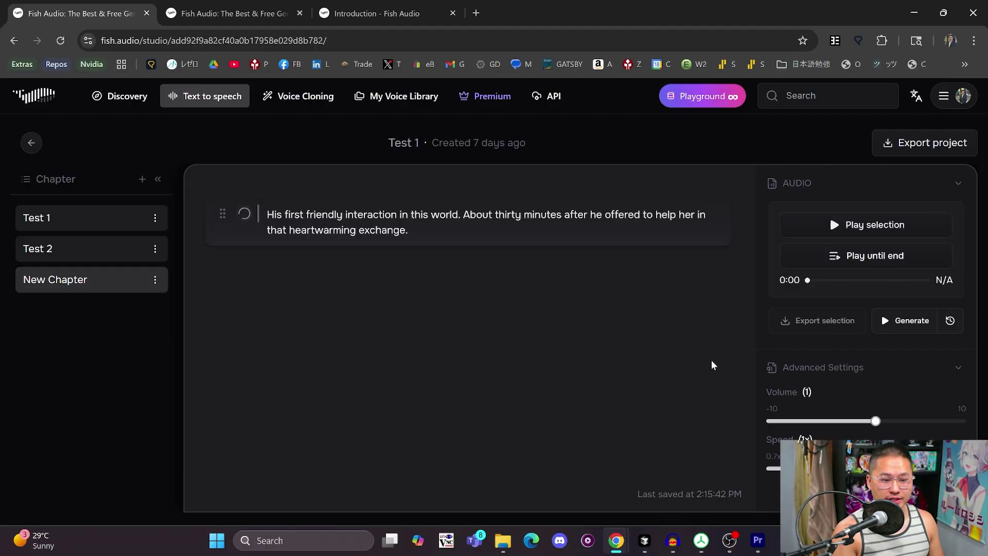
Step: Voice the pasted line with Subaru (jp) on the S1 (Beta) model and generate audio
left_click(896, 320)
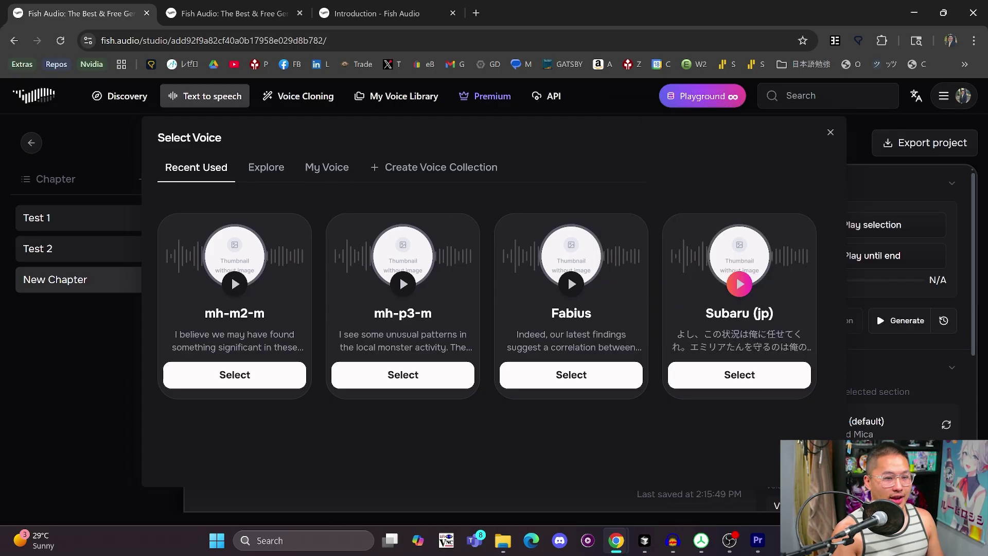
left_click(723, 353)
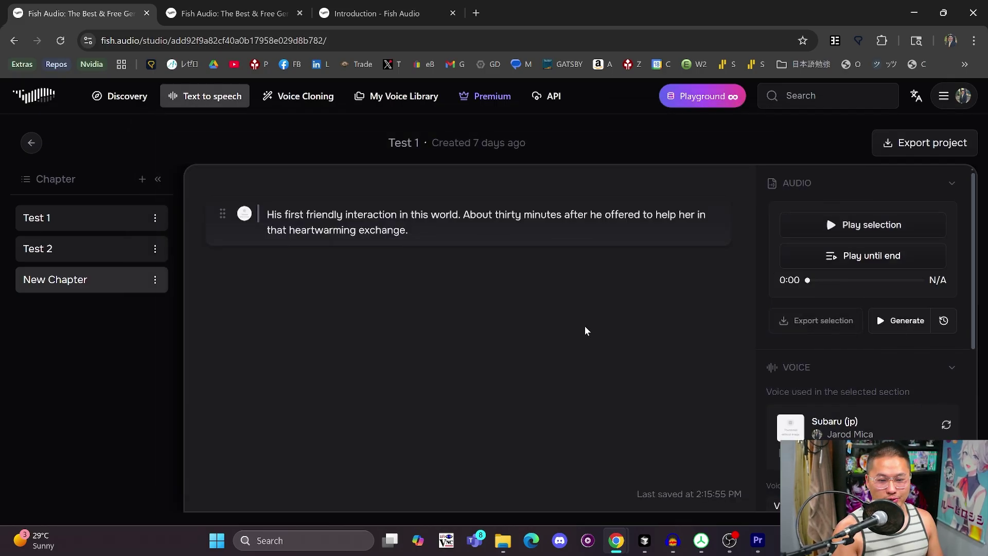
left_click(409, 230)
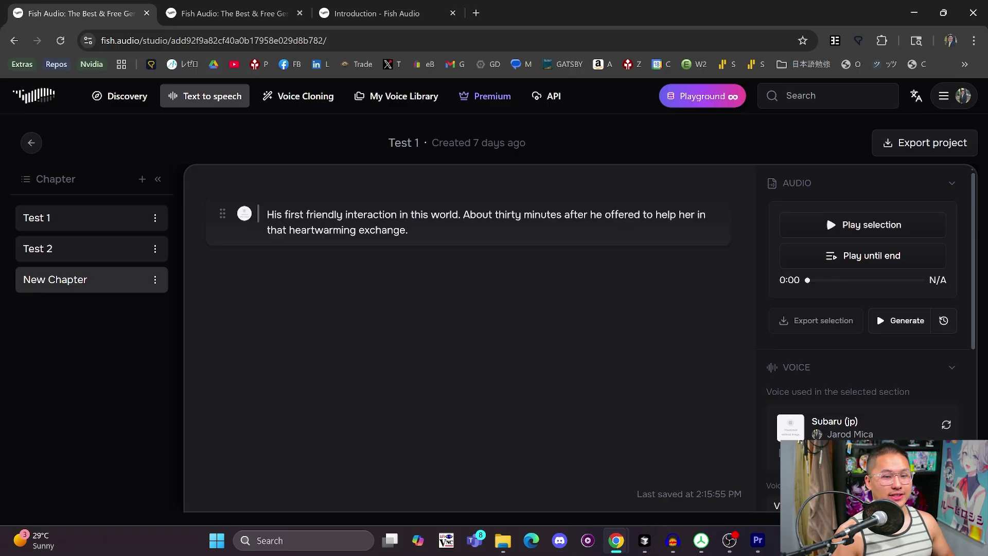
scroll(793, 368, "down", 1)
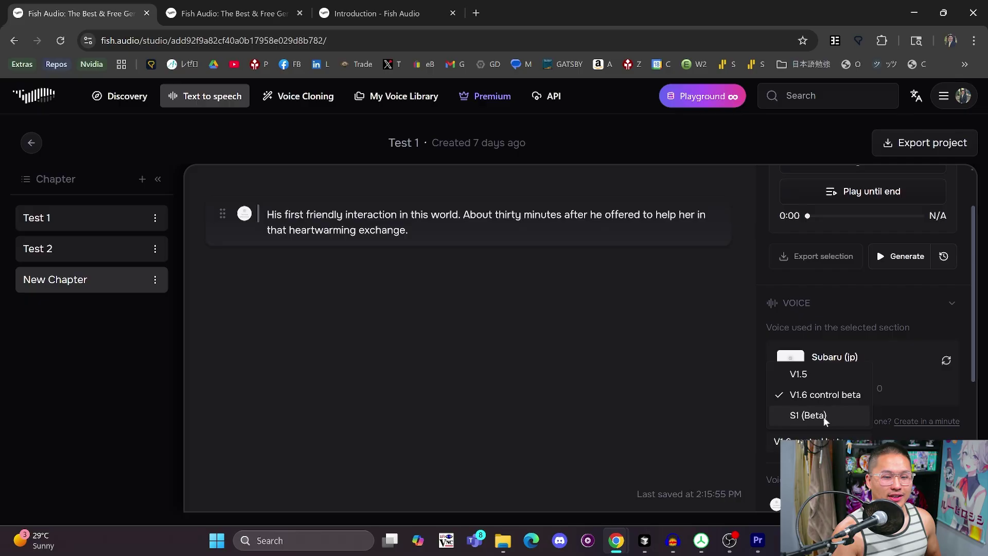
left_click(823, 415)
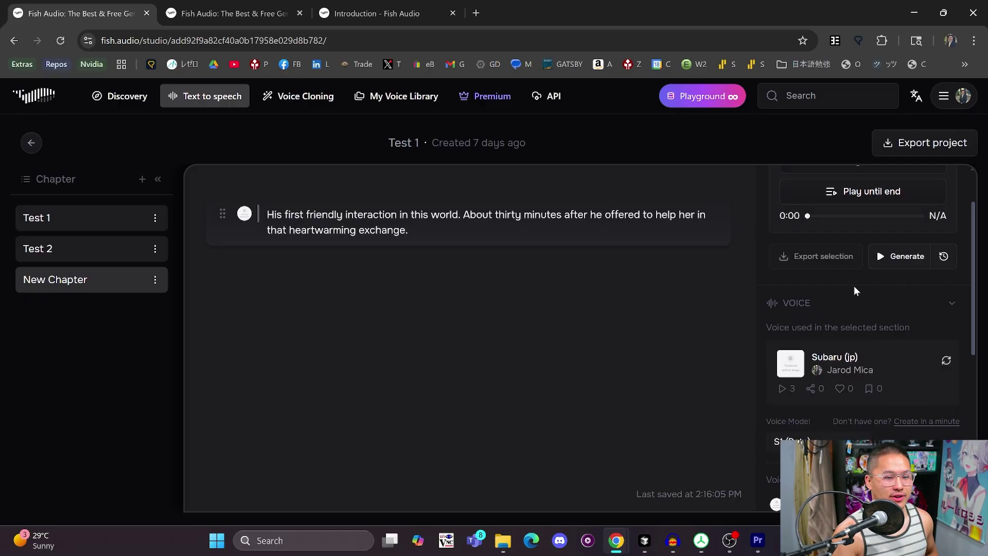
left_click(903, 257)
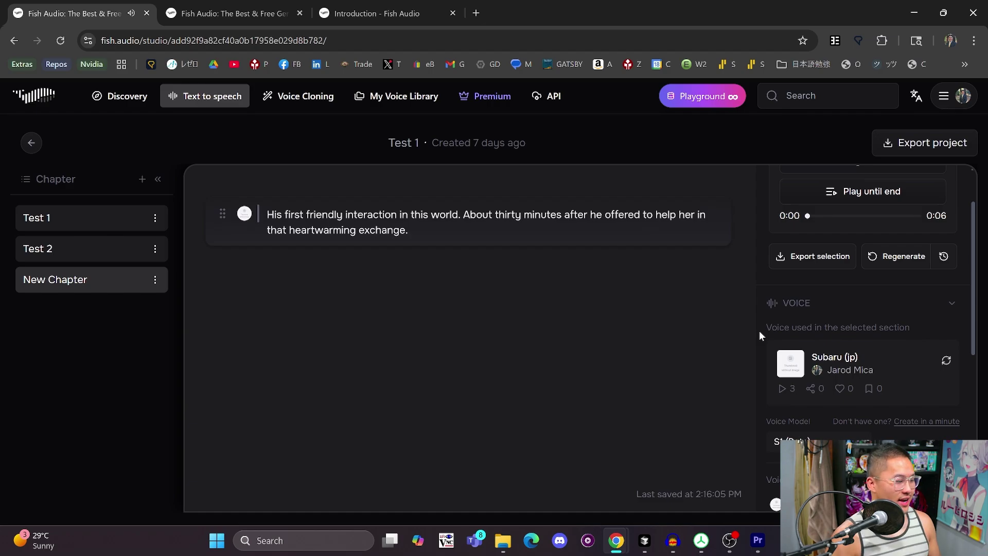
Step: Switch the New Chapter line to the Emilia voice from My Voice and generate 0:06 audio
left_click(947, 360)
left_click(323, 163)
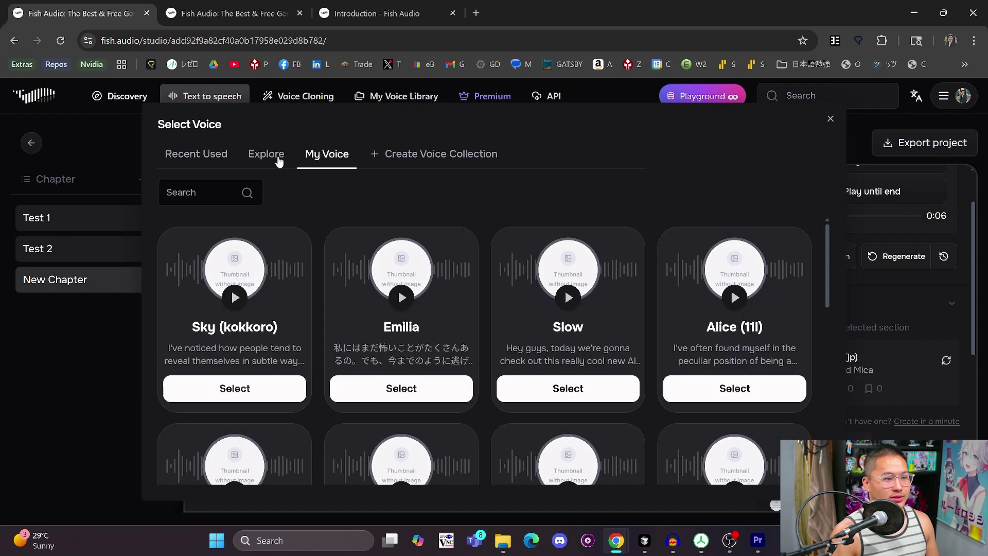
left_click(406, 387)
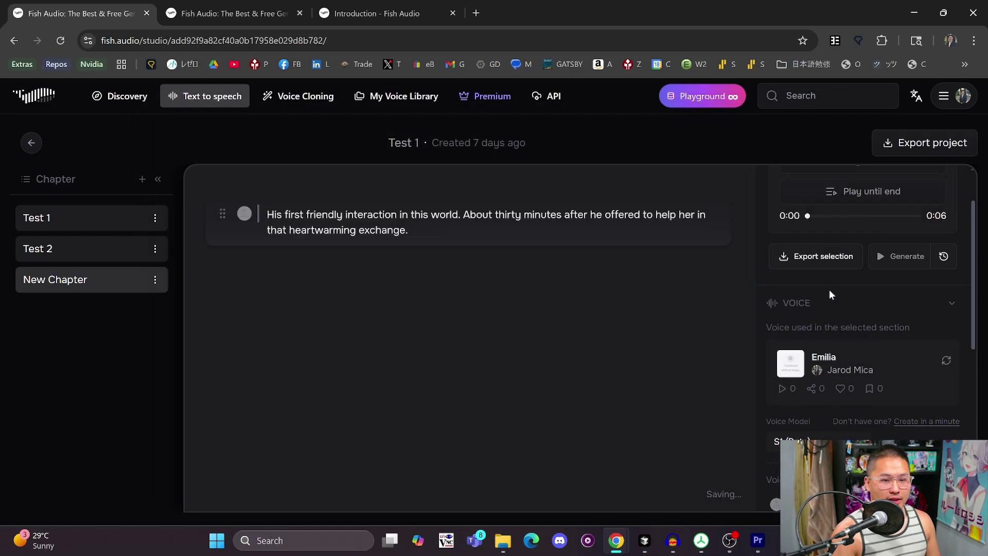
scroll(830, 289, "up", 2)
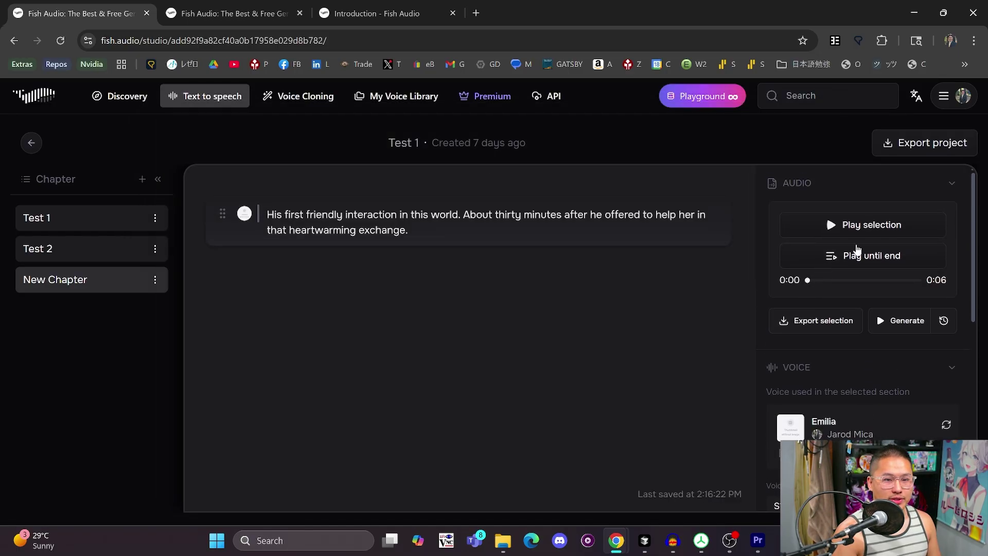
left_click(905, 323)
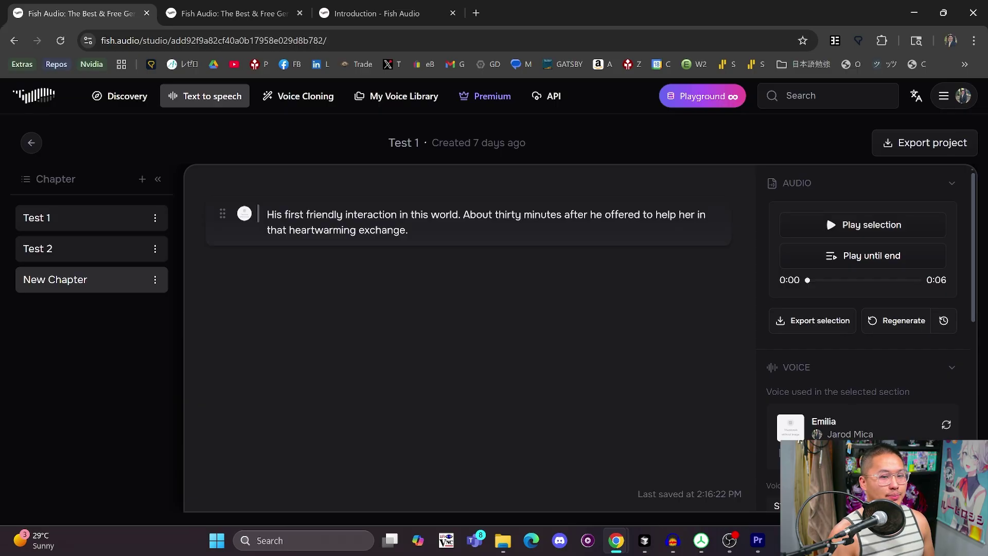
key("ctrl+a")
Step: Paste the Japanese sentence '固い地べたの感触を顔面に味わい…' over the English line and generate it
left_click_drag(183, 64, 479, 23)
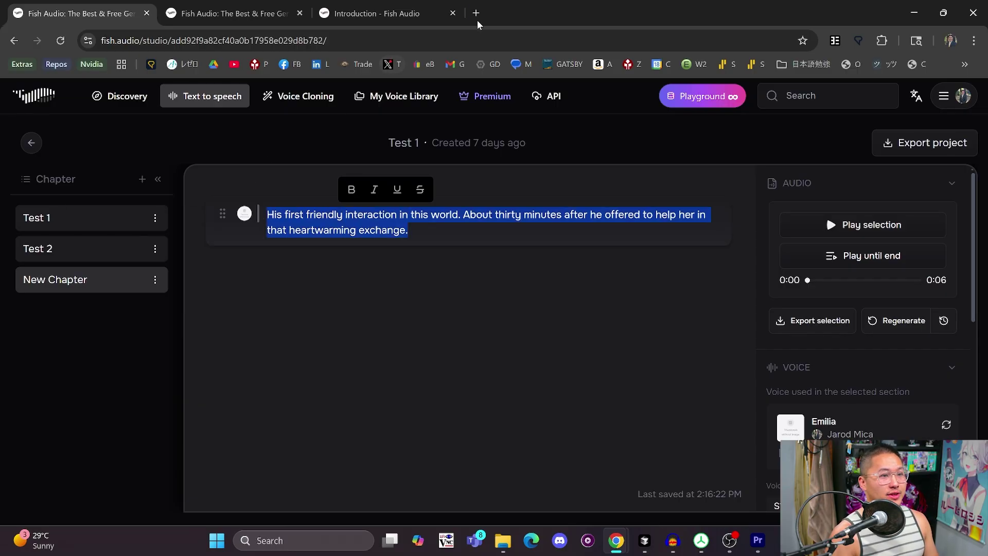
triple_click(360, 343)
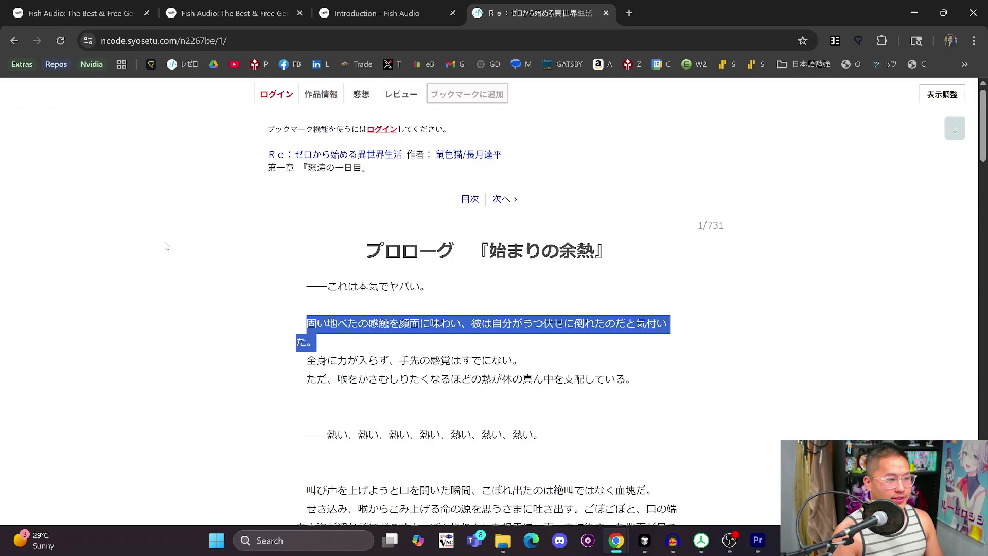
left_click(49, 8)
key("ctrl+v")
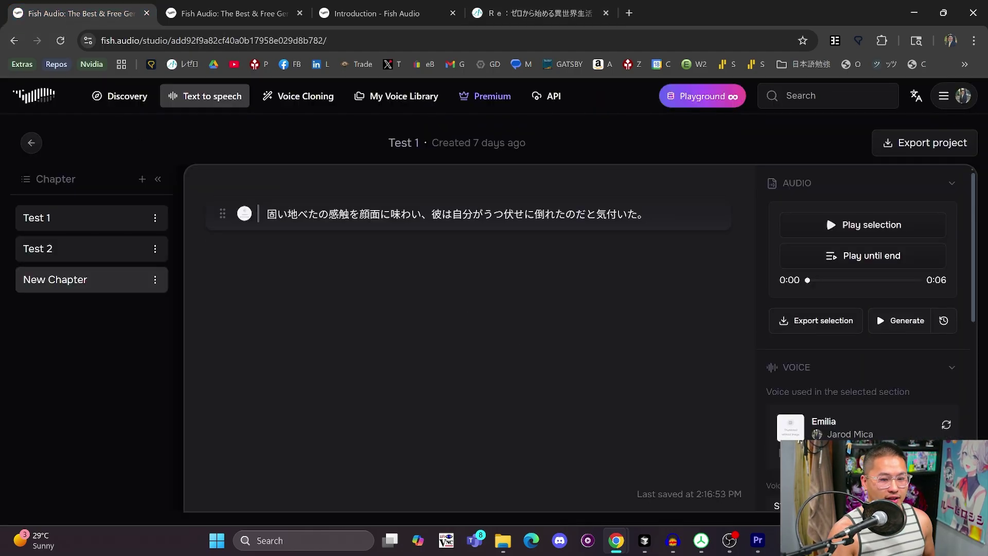
left_click(903, 320)
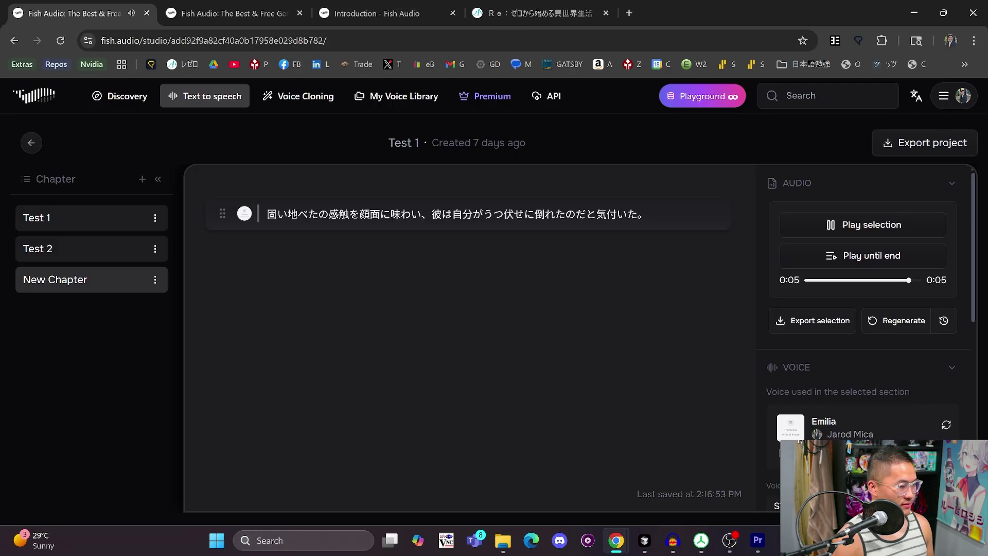
Step: Move the edit point to the sentence end and review the voice choices without changing them
key("shift+End")
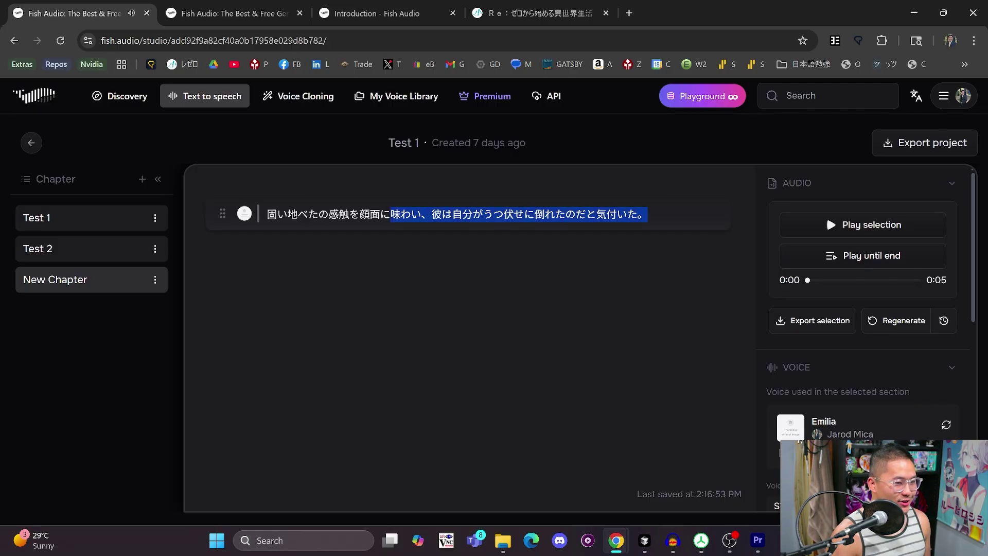
left_click(504, 214)
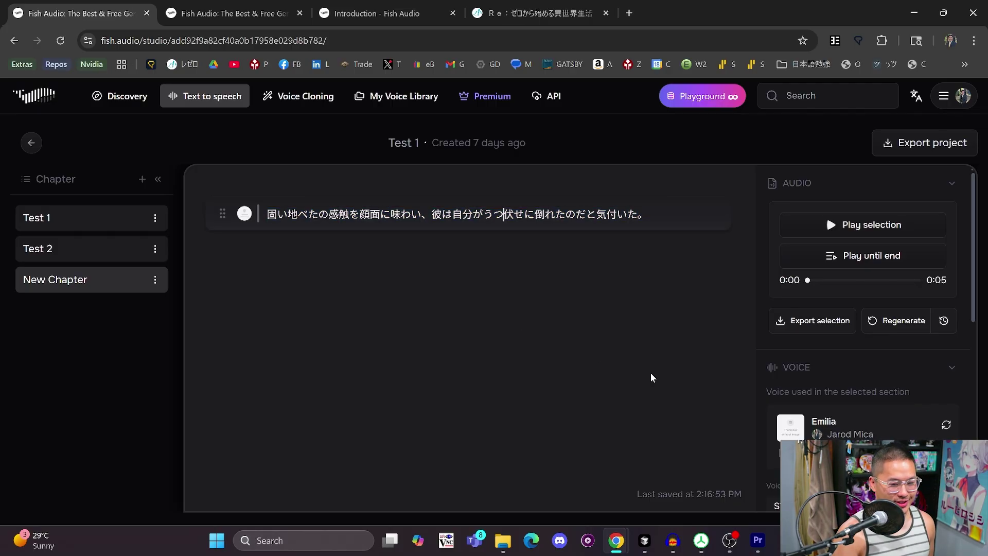
key("End")
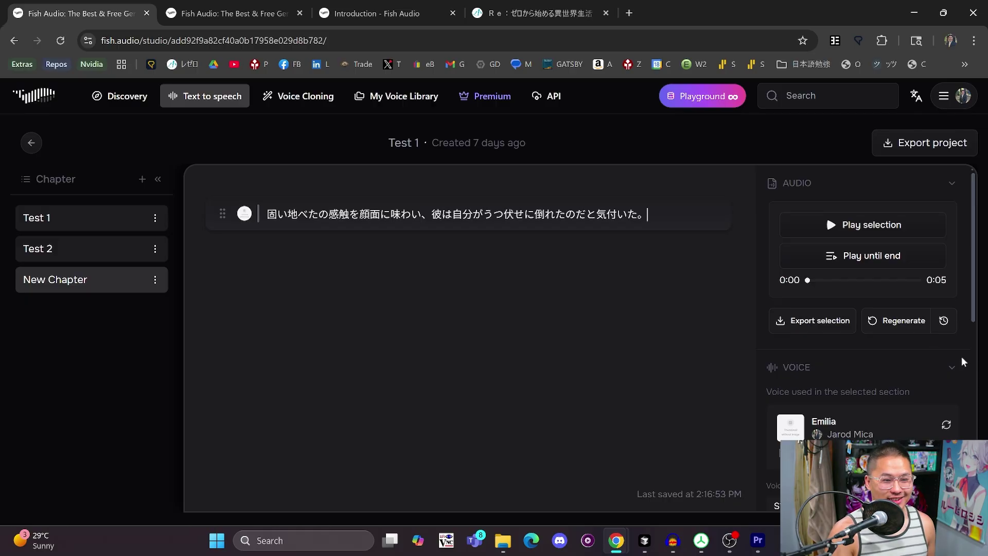
left_click(946, 425)
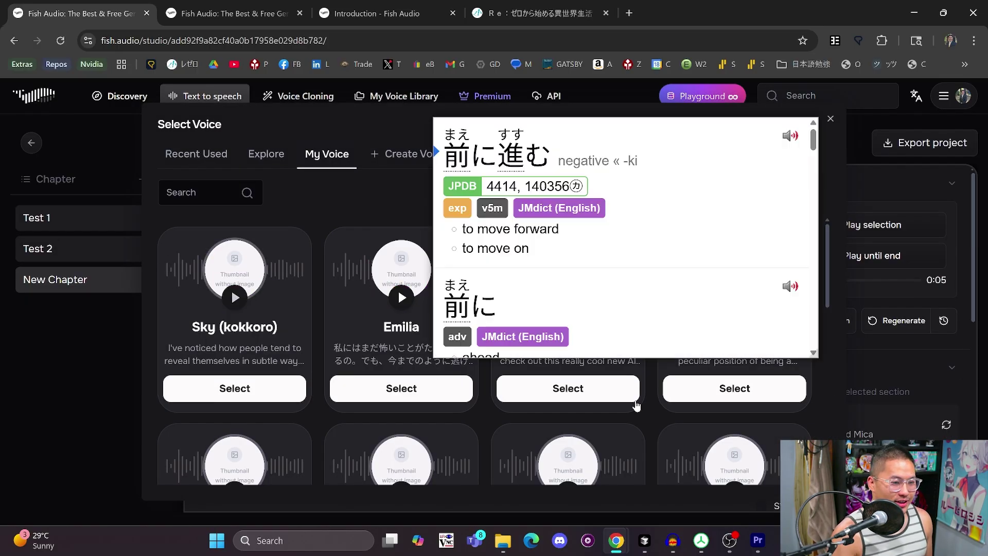
scroll(646, 412, "down", 3)
scroll(646, 402, "up", 2)
key("Escape")
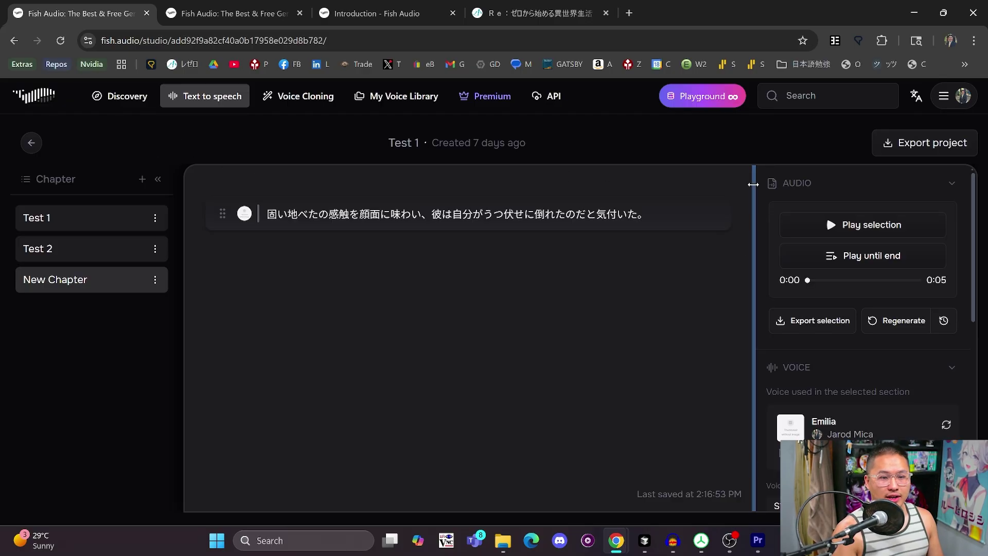
scroll(762, 201, "down", 6)
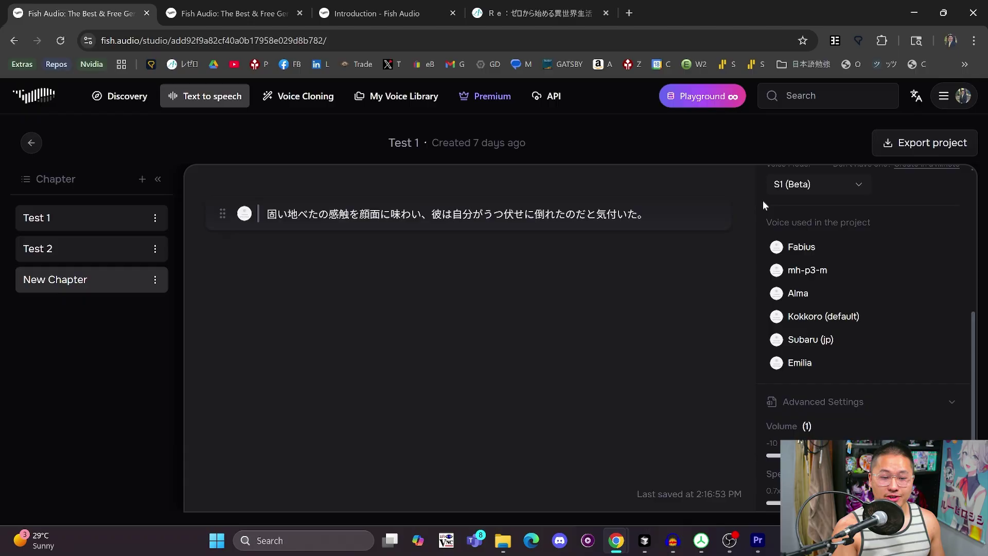
scroll(763, 201, "up", 6)
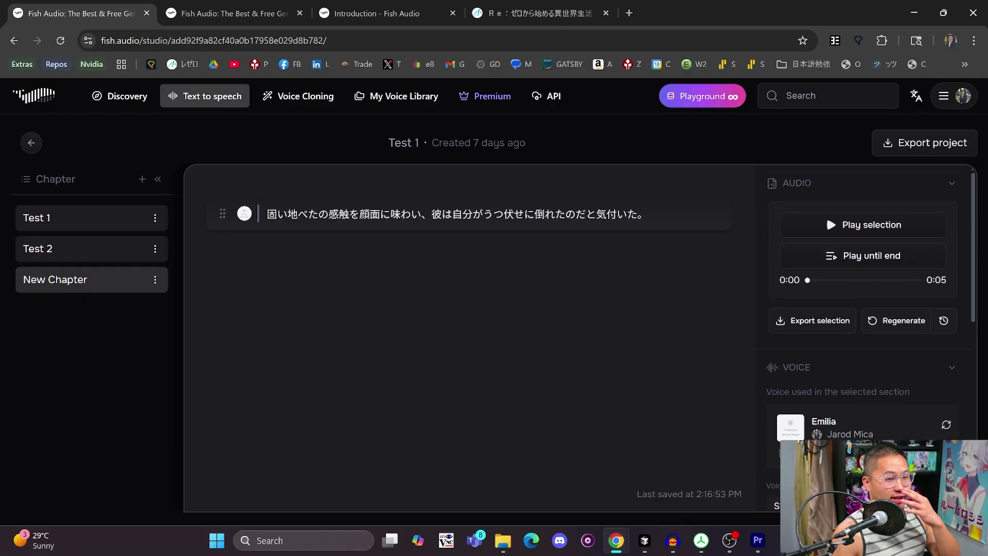
left_click(420, 214)
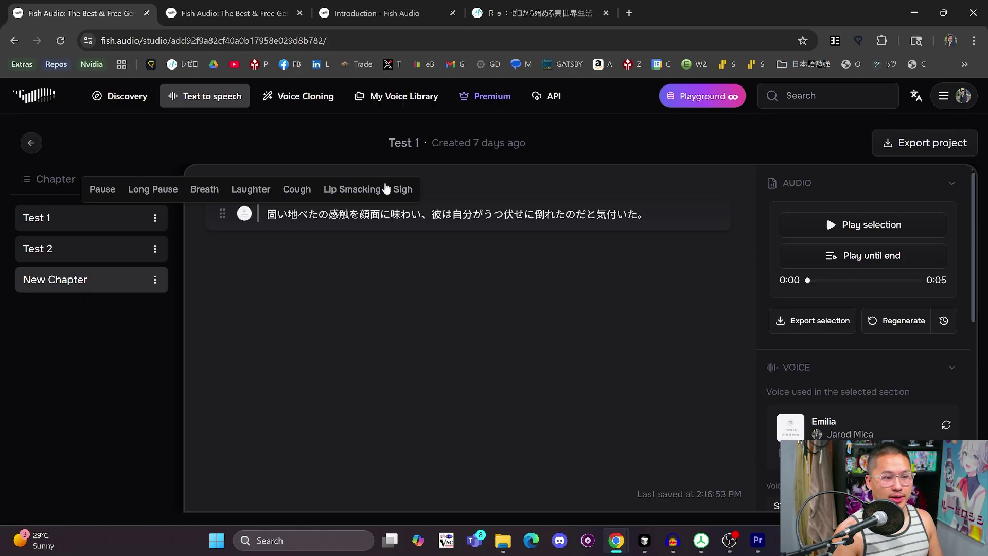
left_click(252, 189)
left_click(302, 189)
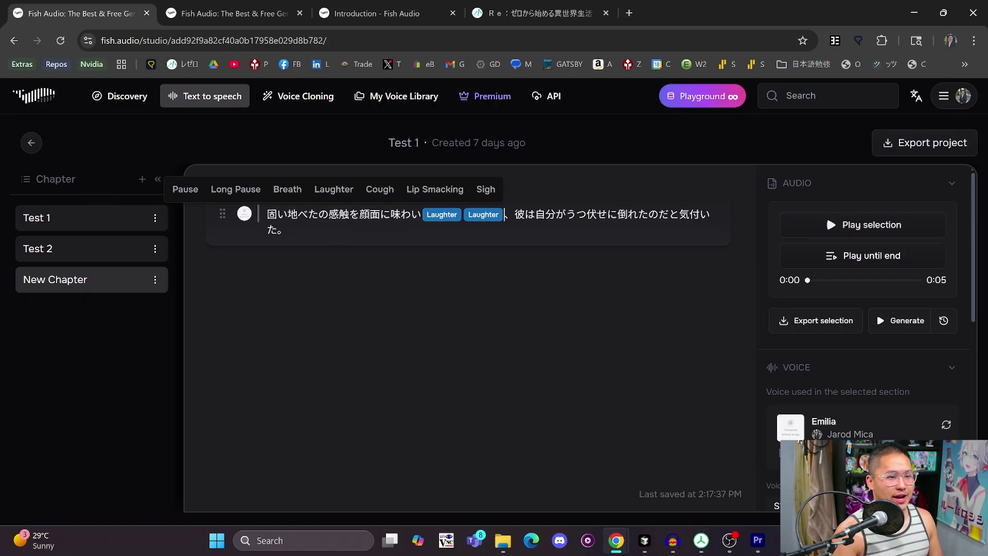
left_click(458, 231)
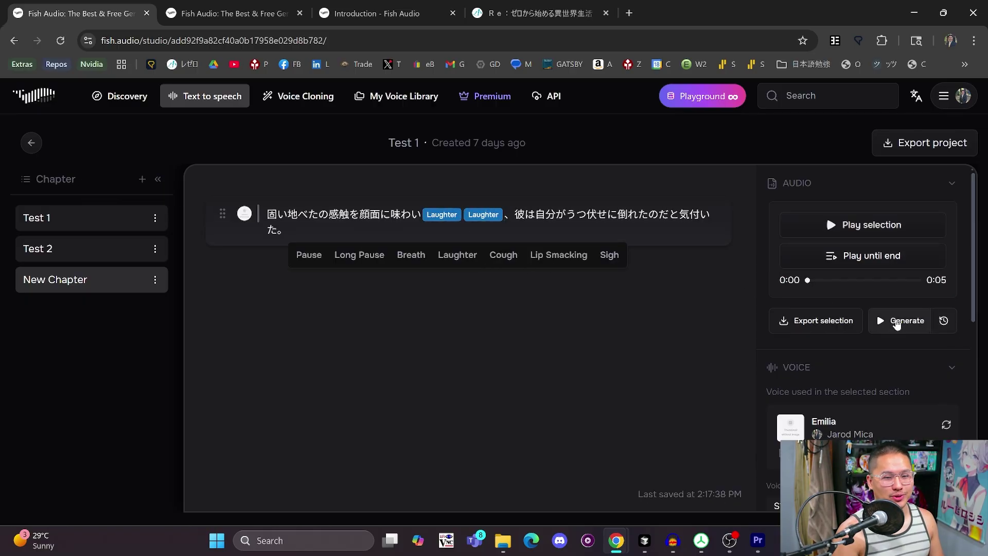
left_click(897, 321)
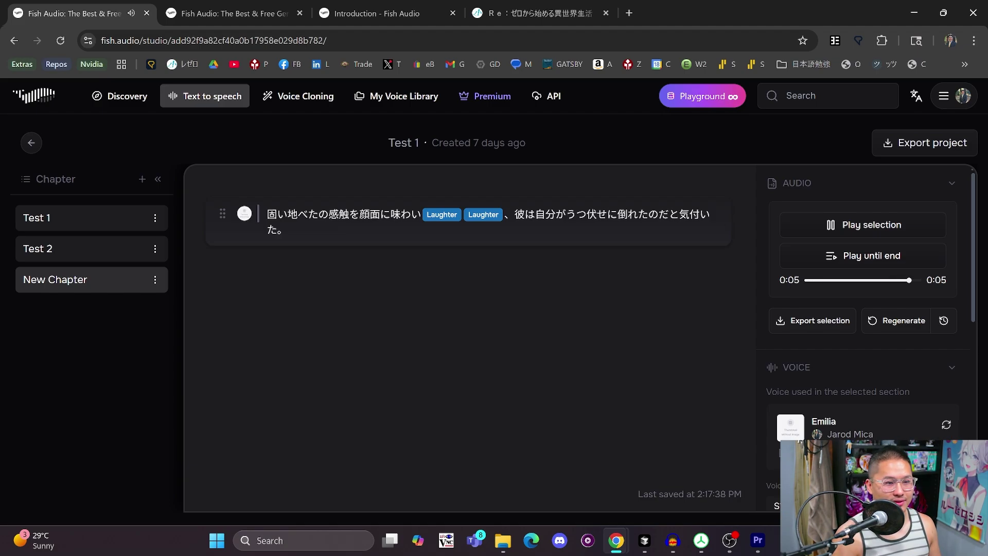
left_click(288, 230)
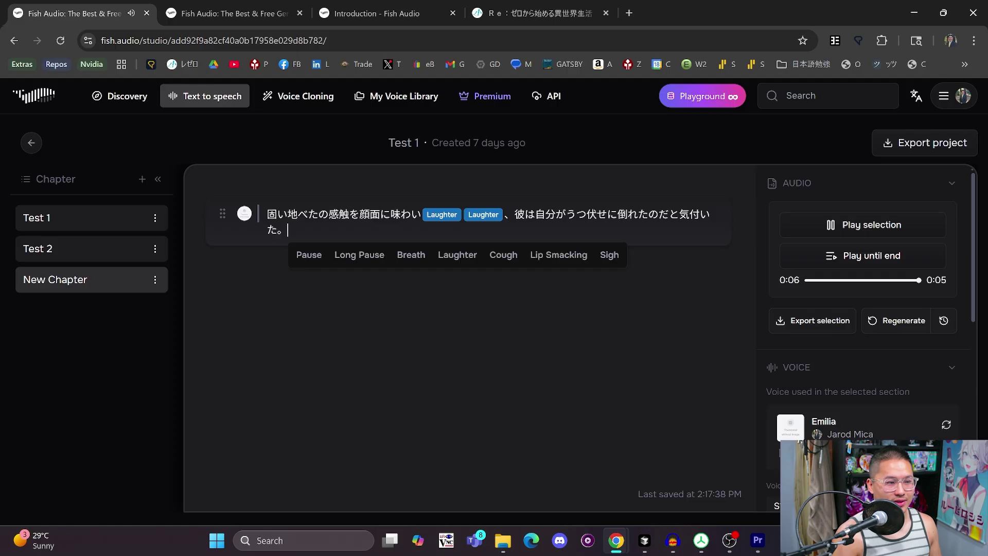
left_click(393, 322)
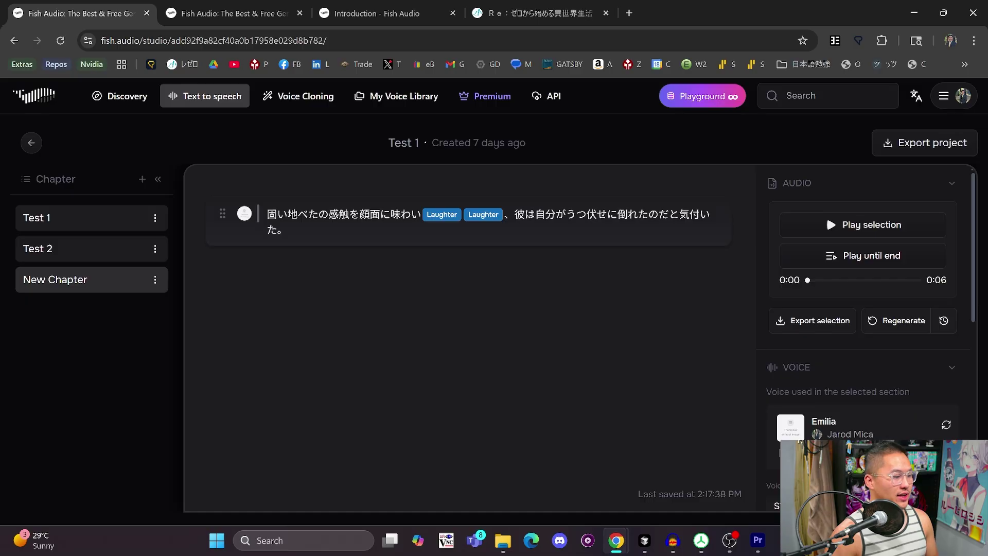
Step: Open the Test 2 chapter and select 'haha' in its first line
left_click(98, 228)
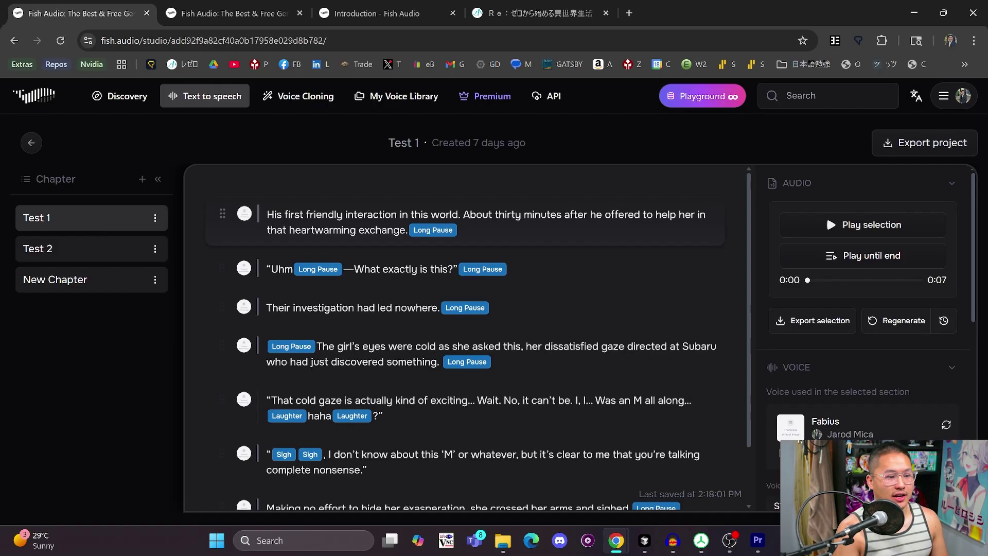
left_click(79, 256)
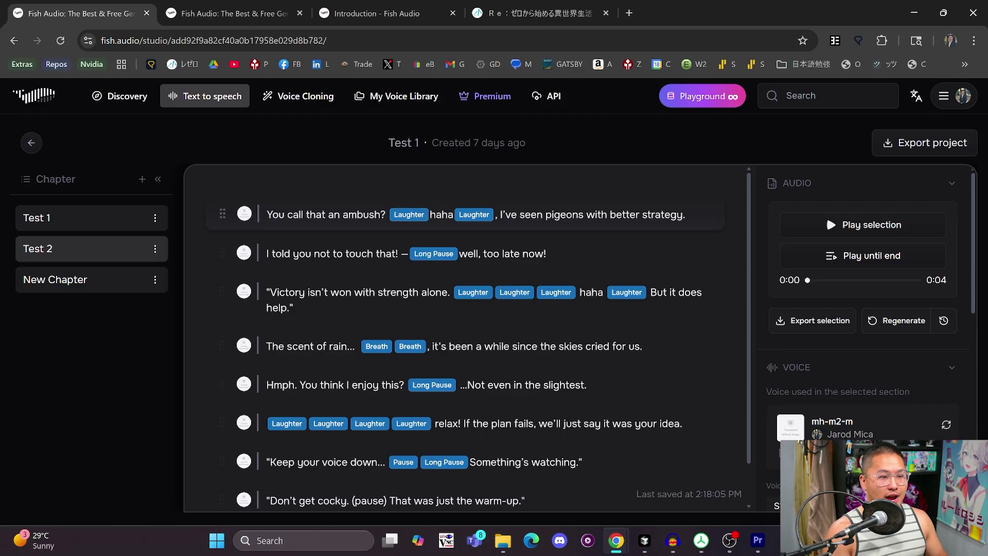
left_click_drag(430, 214, 453, 215)
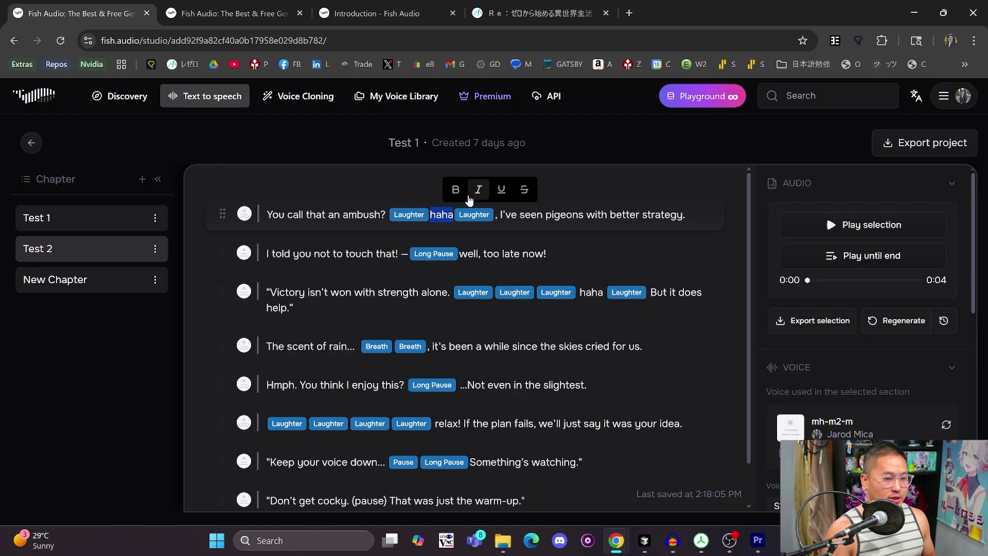
Step: Play the 'You call that an ambush?' line's 0:04 audio and place the caret after haha
left_click(469, 196)
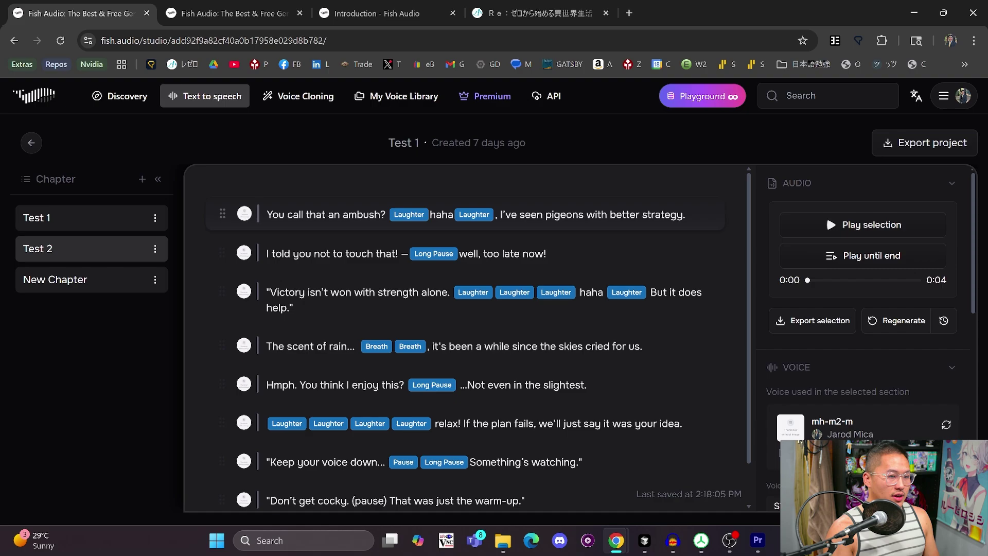
left_click(474, 215)
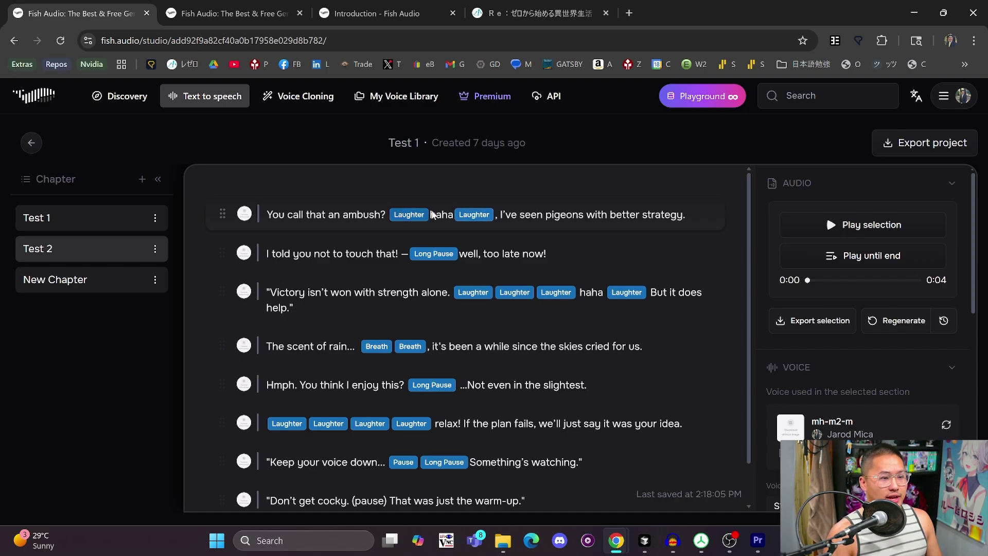
left_click(459, 216)
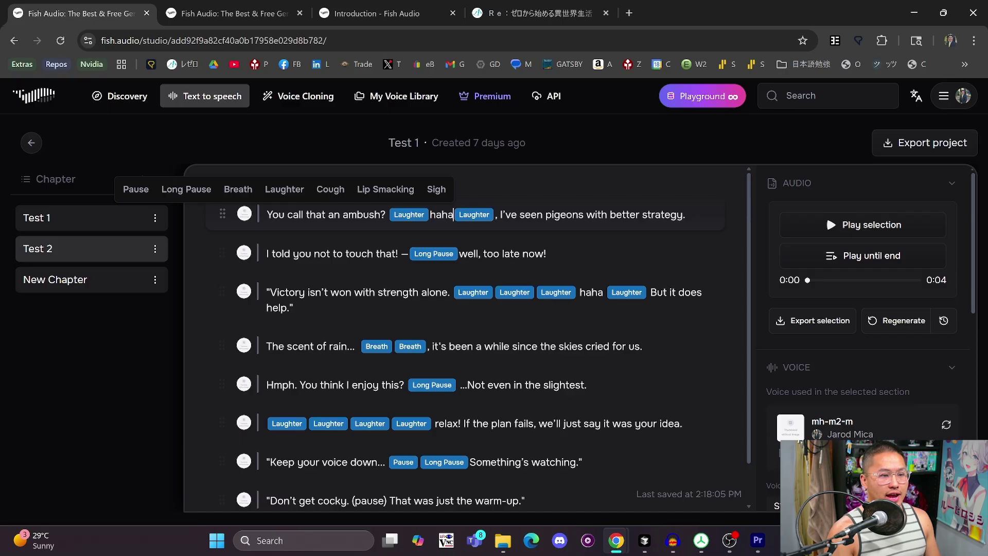
key("Escape")
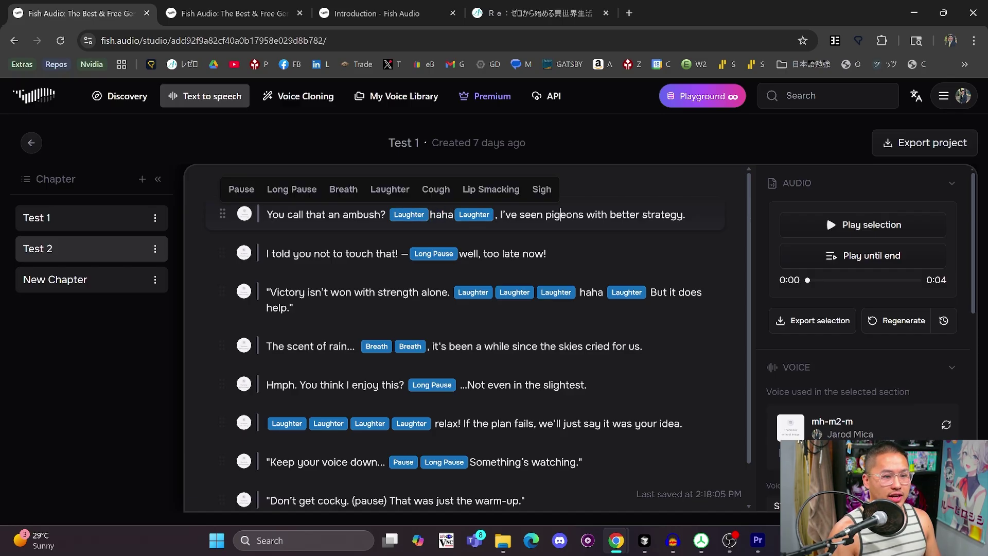
left_click(879, 229)
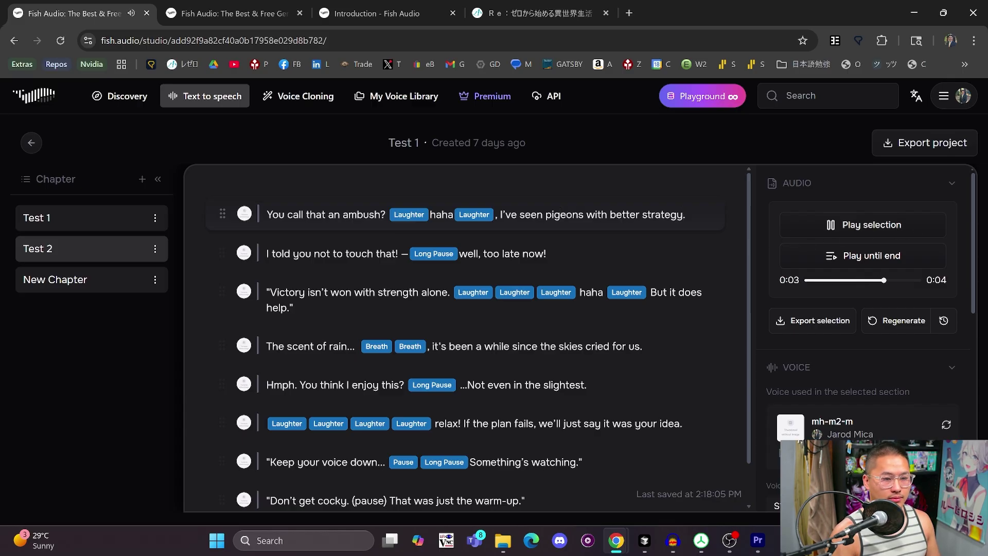
left_click(465, 219)
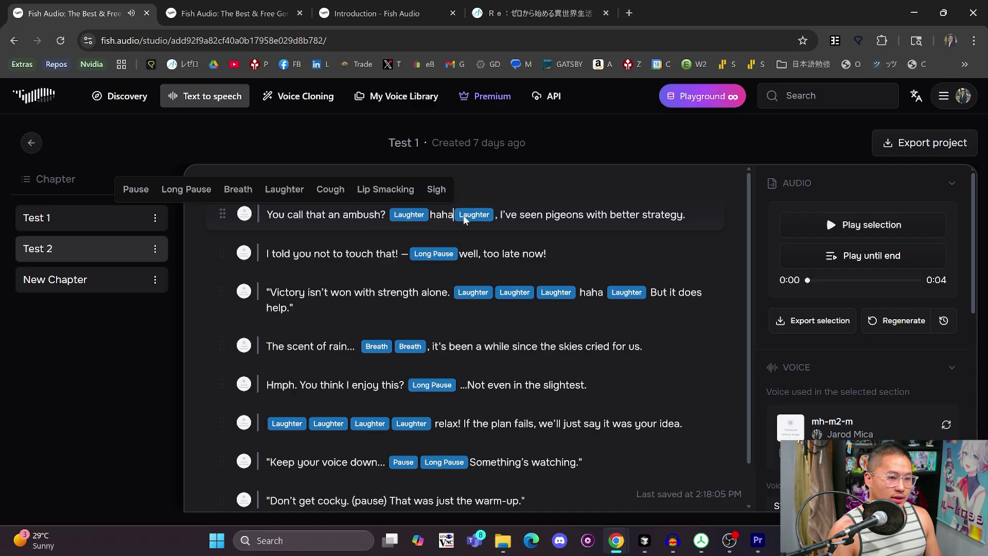
Step: Delete 'haha' and the comma after the Laughter tag, then regenerate the 0:03 audio
key("BackSpace")
key("BackSpace")
key("BackSpace")
key("BackSpace")
key("BackSpace")
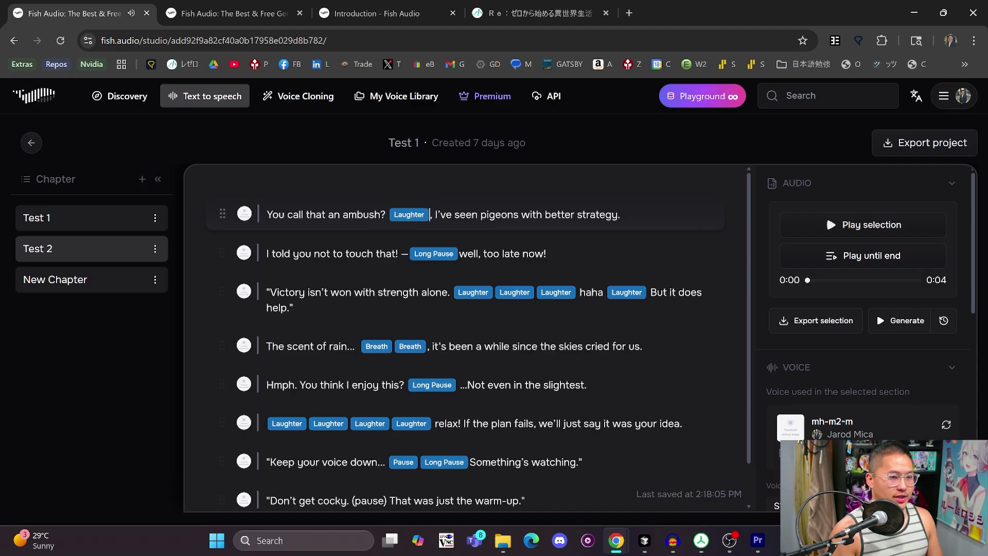
key("Delete")
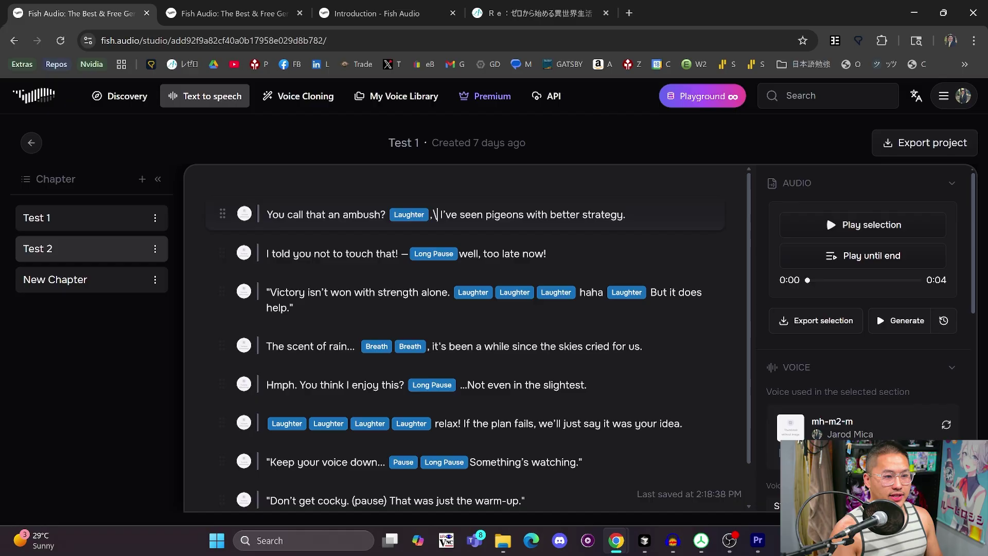
left_click(905, 322)
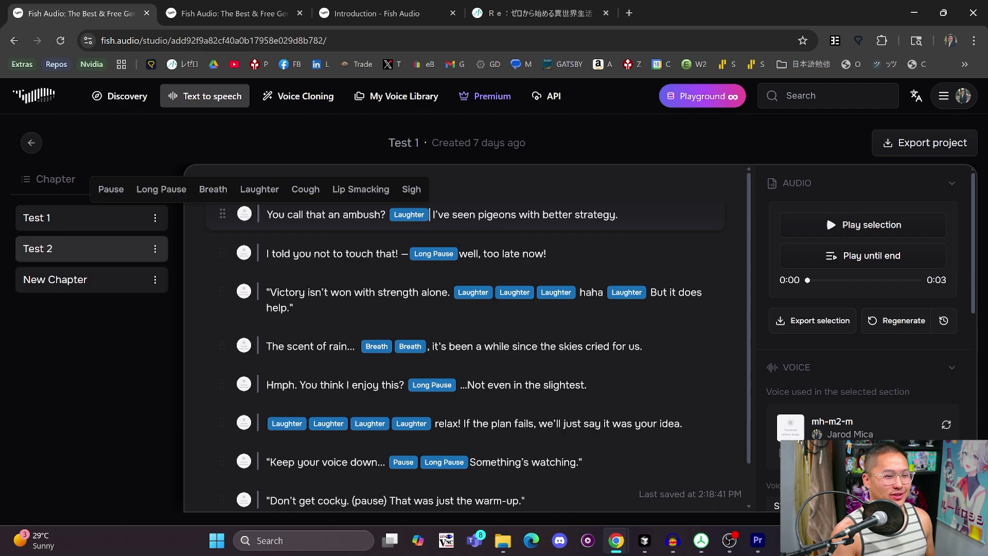
Step: Add three more Laughter tags, insert 'haha' before the last one, and regenerate the 0:05 audio
left_click(300, 189)
left_click(300, 189)
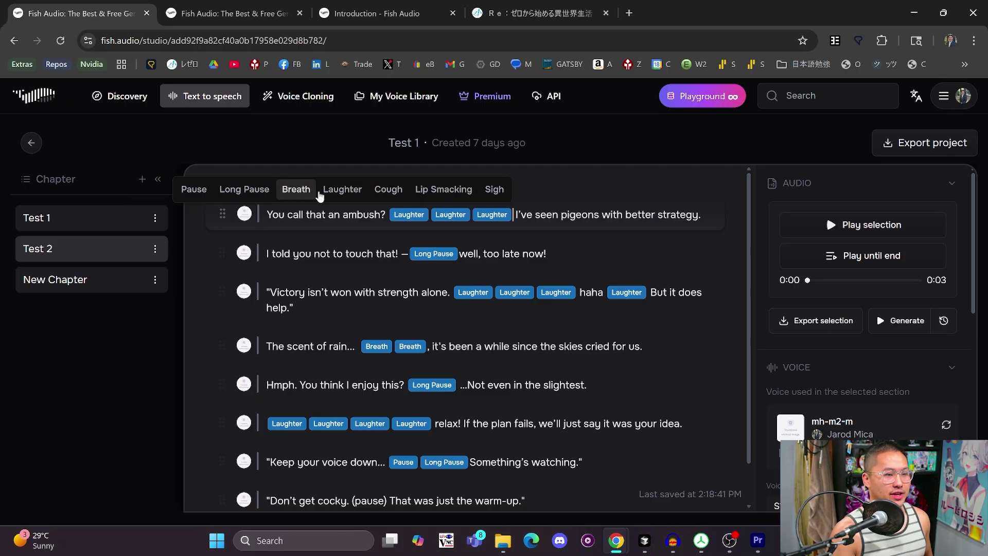
left_click(341, 190)
left_click(672, 215)
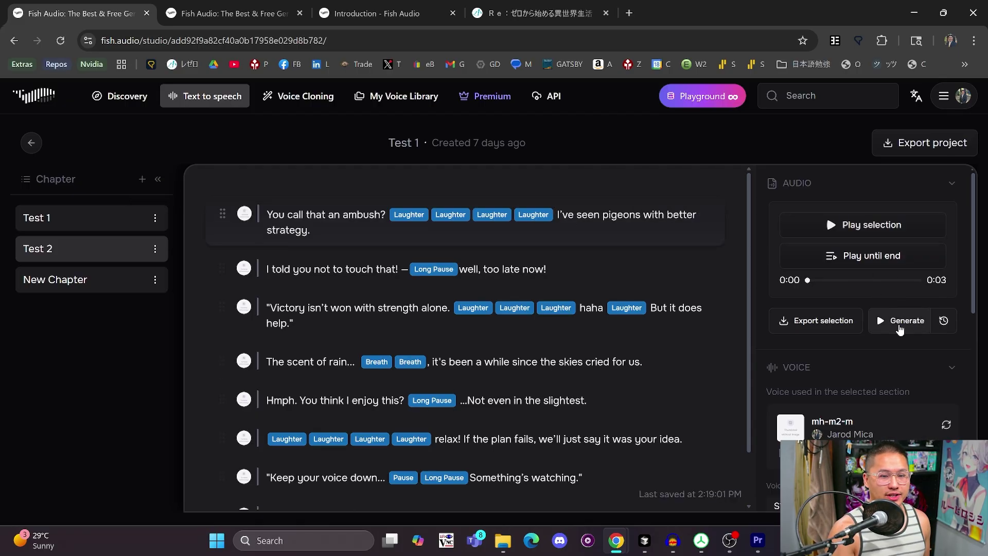
left_click(899, 327)
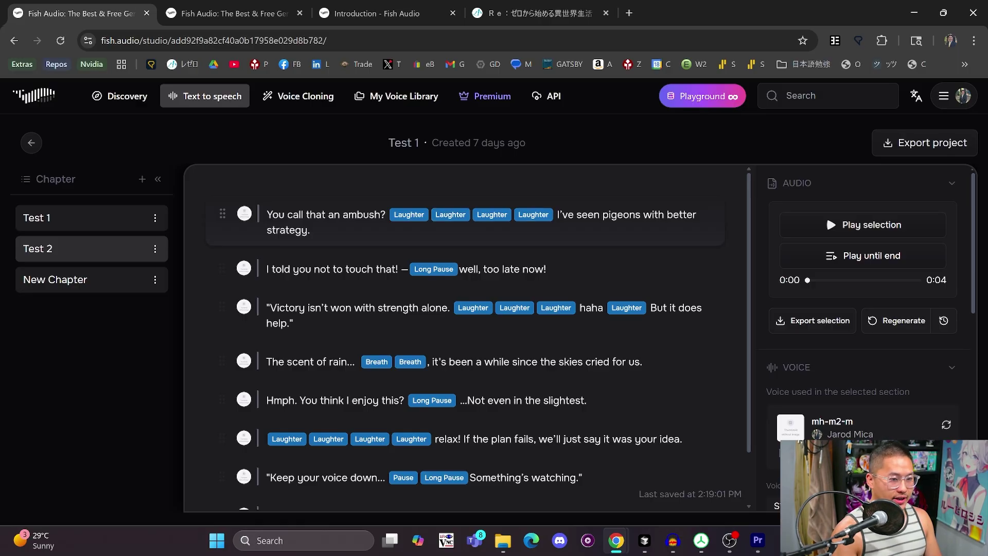
type("haha")
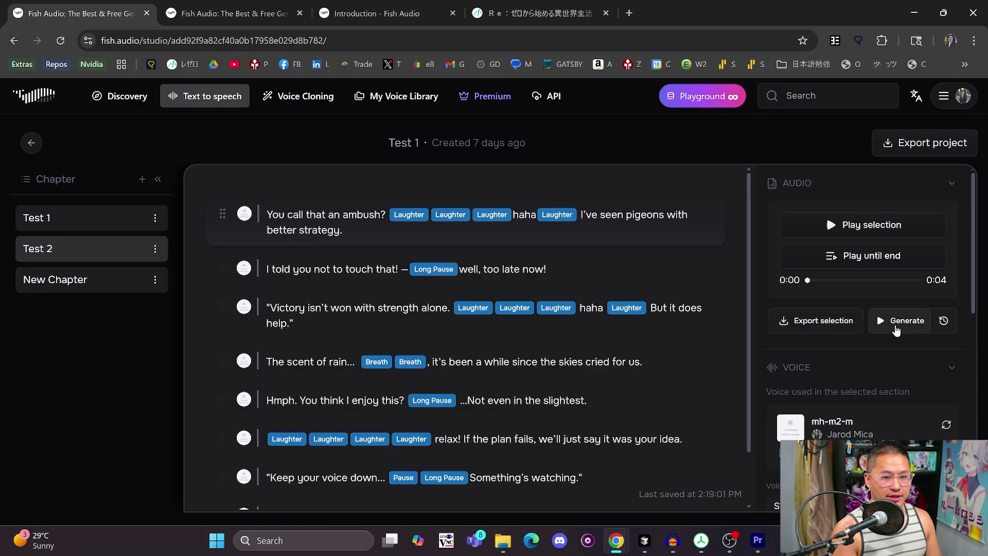
left_click(901, 320)
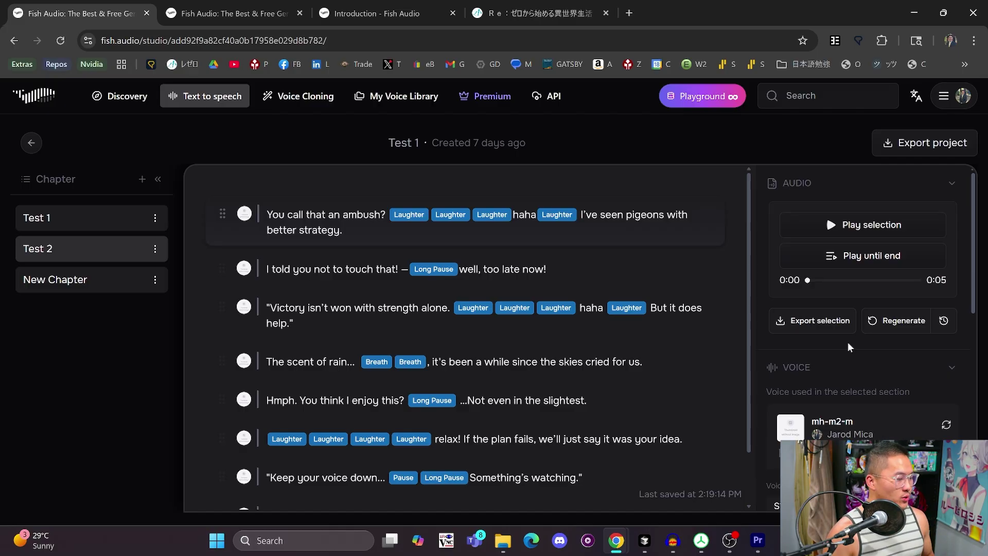
Step: Check the voices on Test 2's second and Victory lines, then on Test 1's Sigh line
left_click(546, 269)
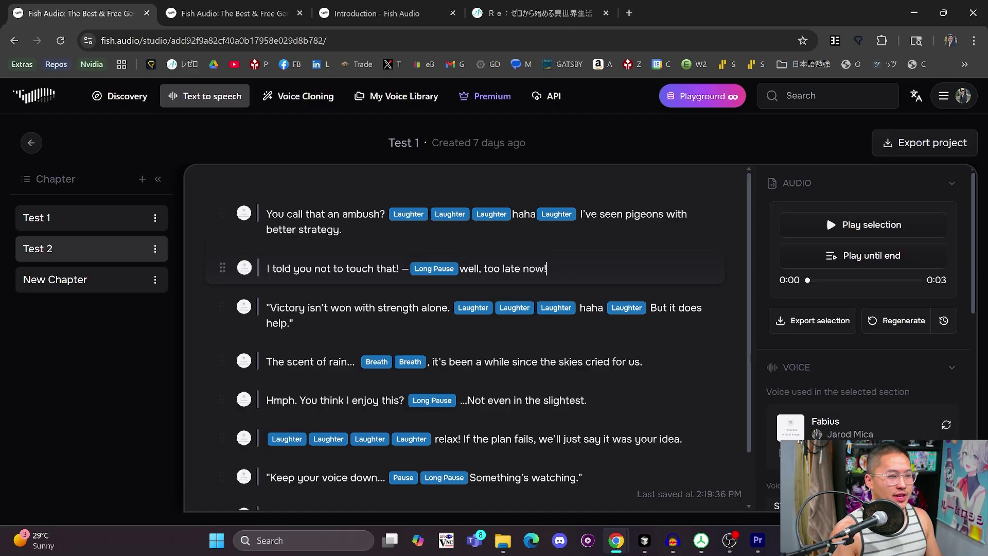
left_click(294, 322)
left_click(39, 218)
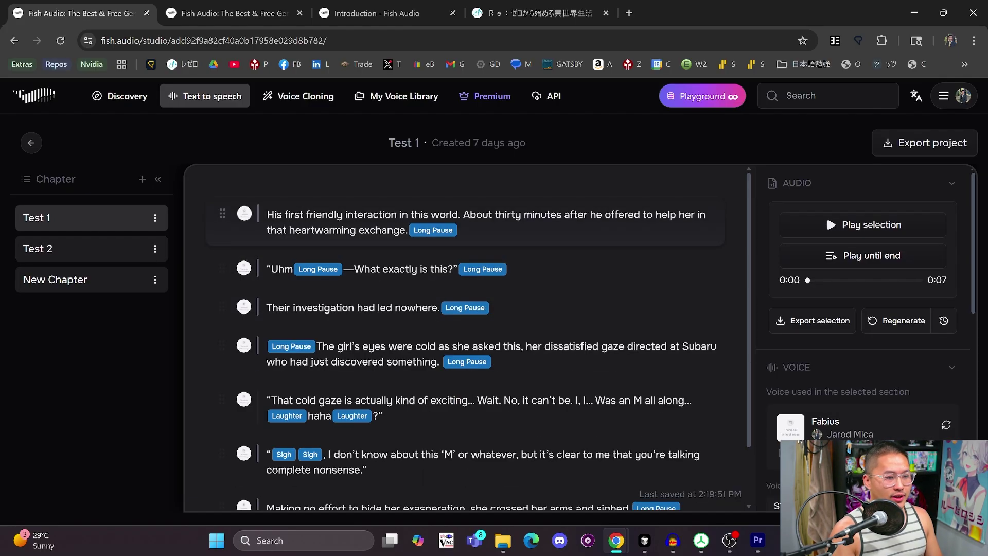
scroll(316, 393, "down", 2)
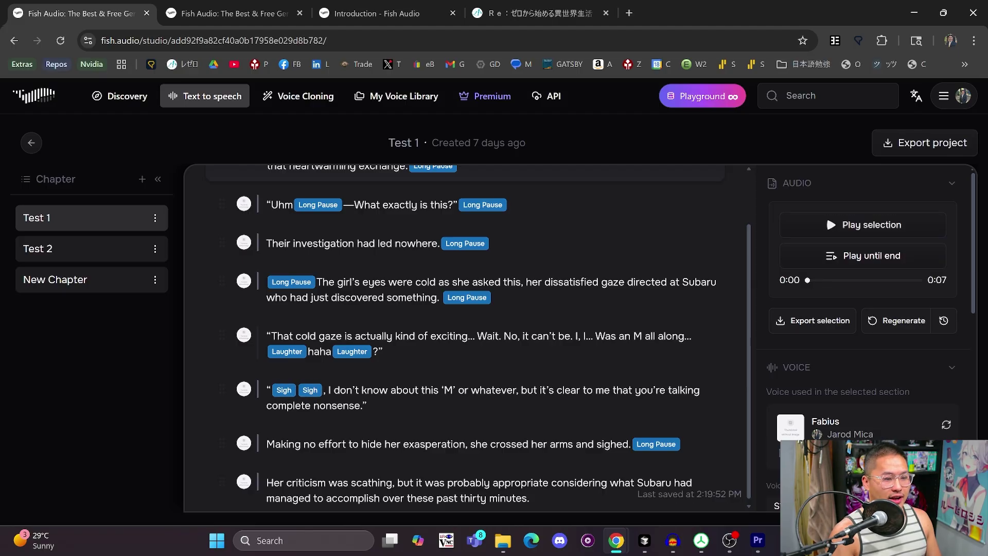
left_click(309, 396)
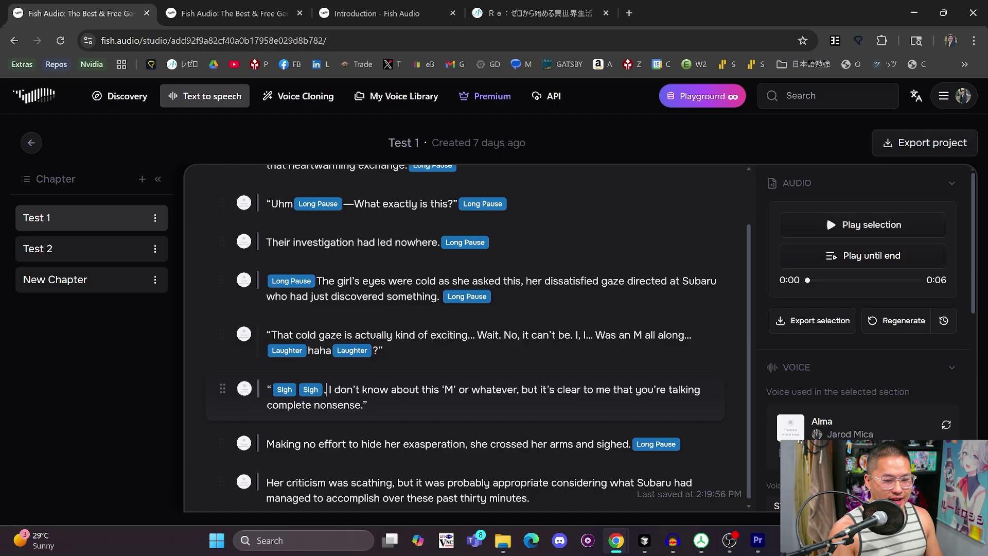
key("ctrl+End")
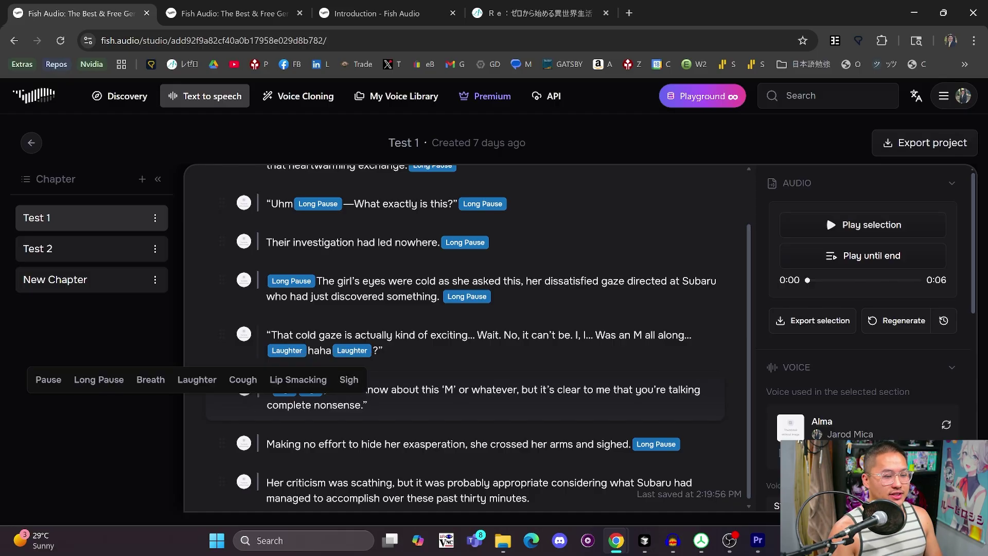
key("Escape")
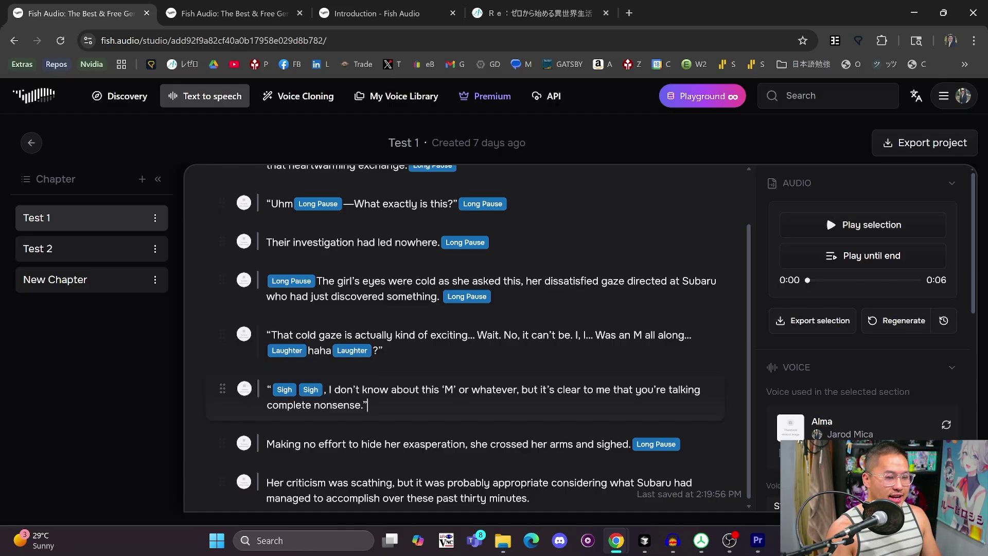
left_click(77, 256)
left_click(78, 282)
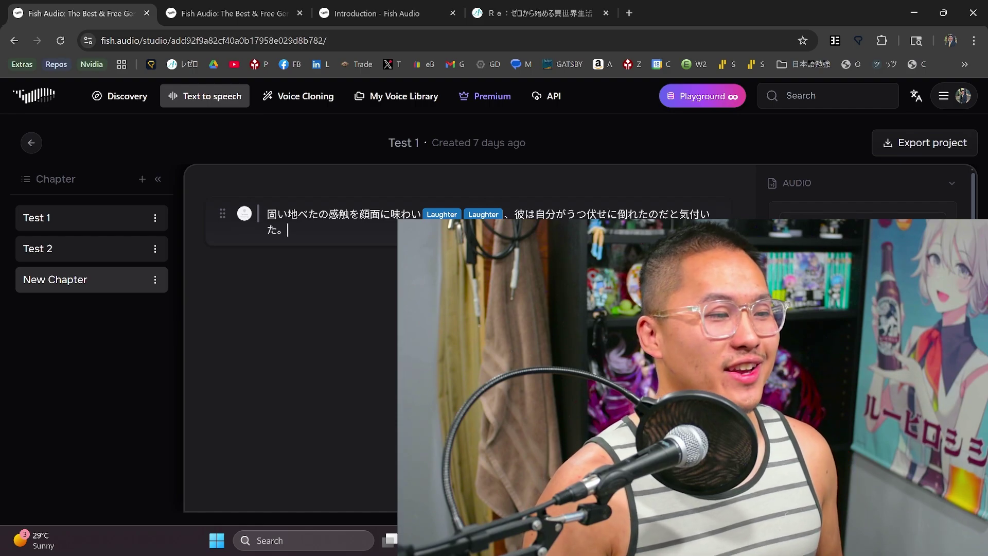
key("ctrl+a")
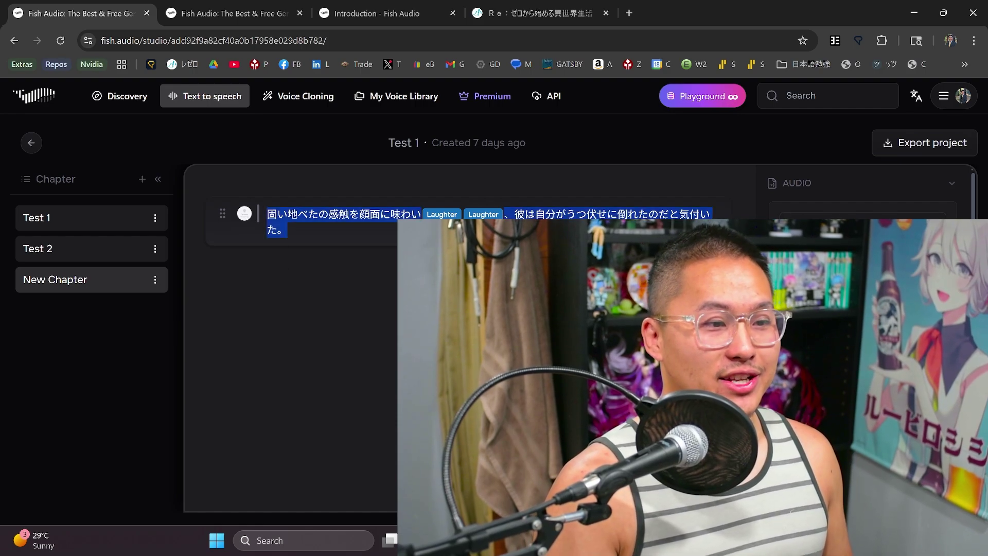
left_click(303, 325)
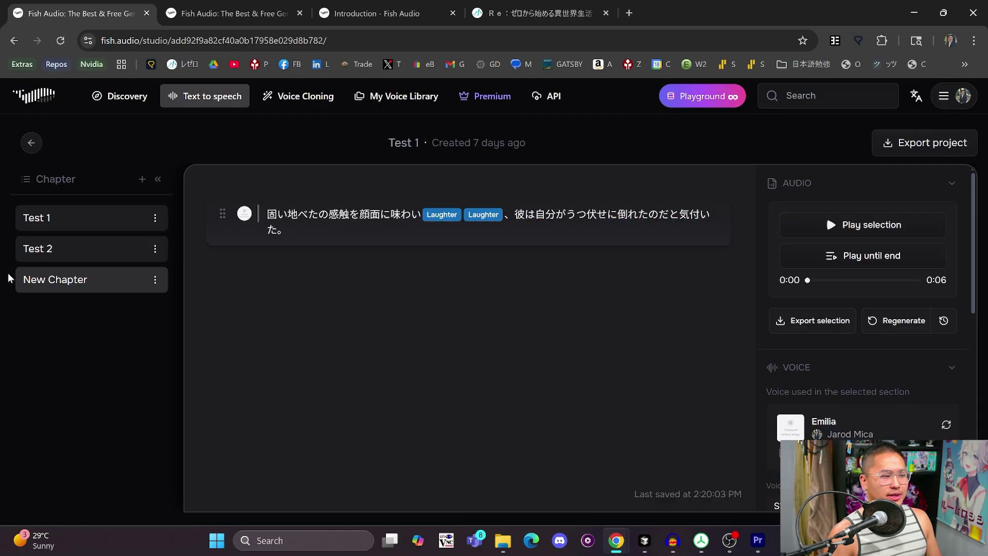
left_click(75, 255)
left_click(75, 219)
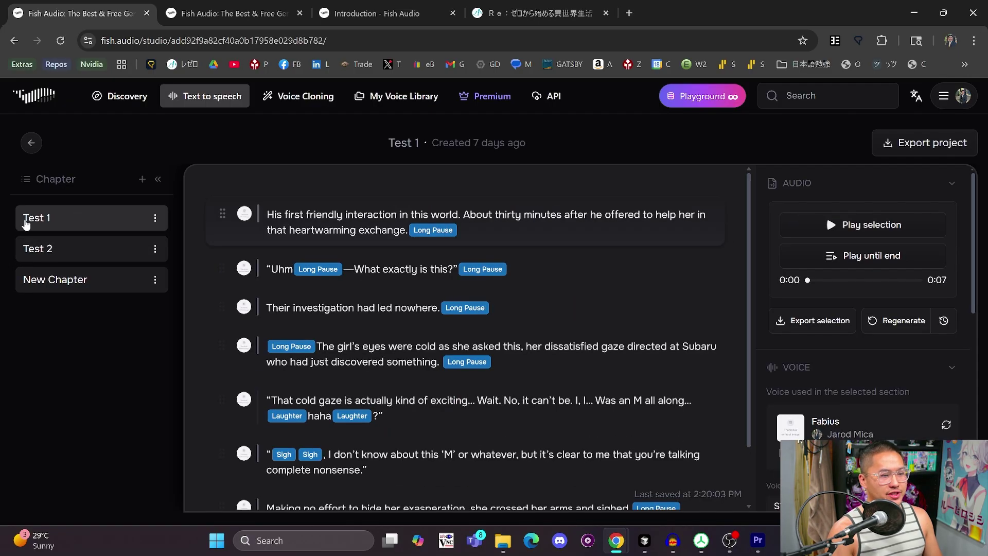